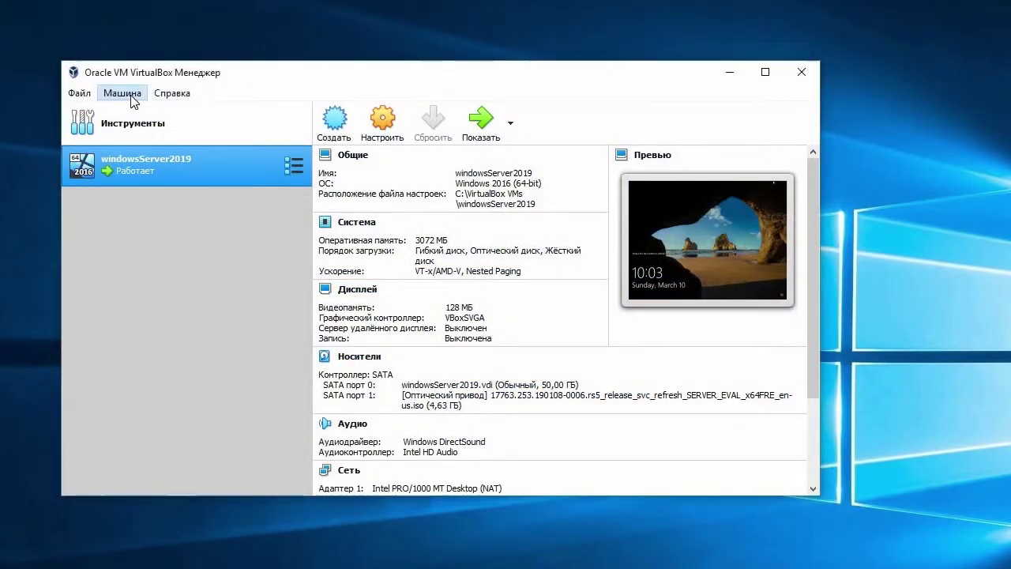
Step: Create a new Linux Debian (64-bit) machine named debian with 1024 MB of memory
click(123, 94)
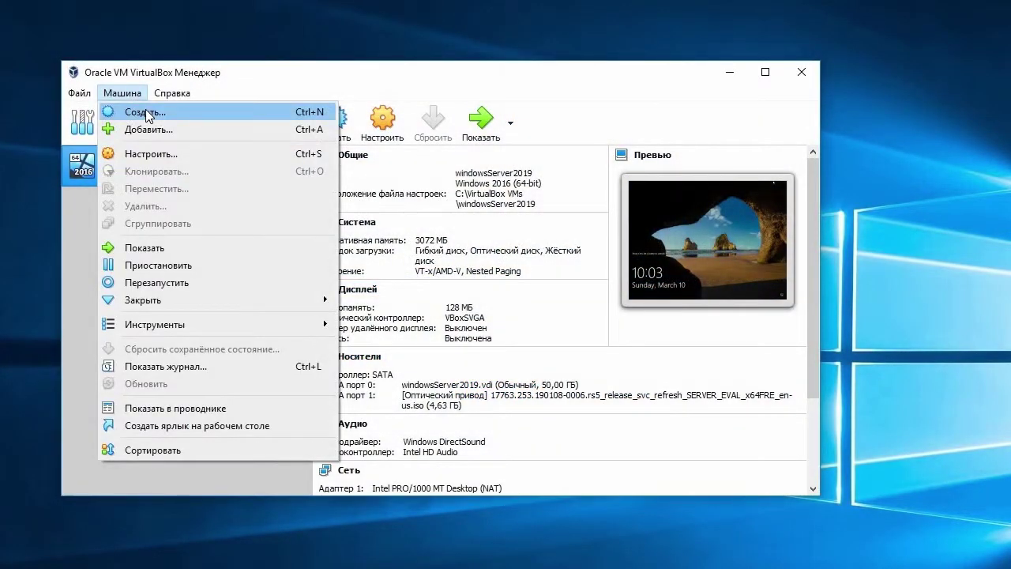
click(148, 114)
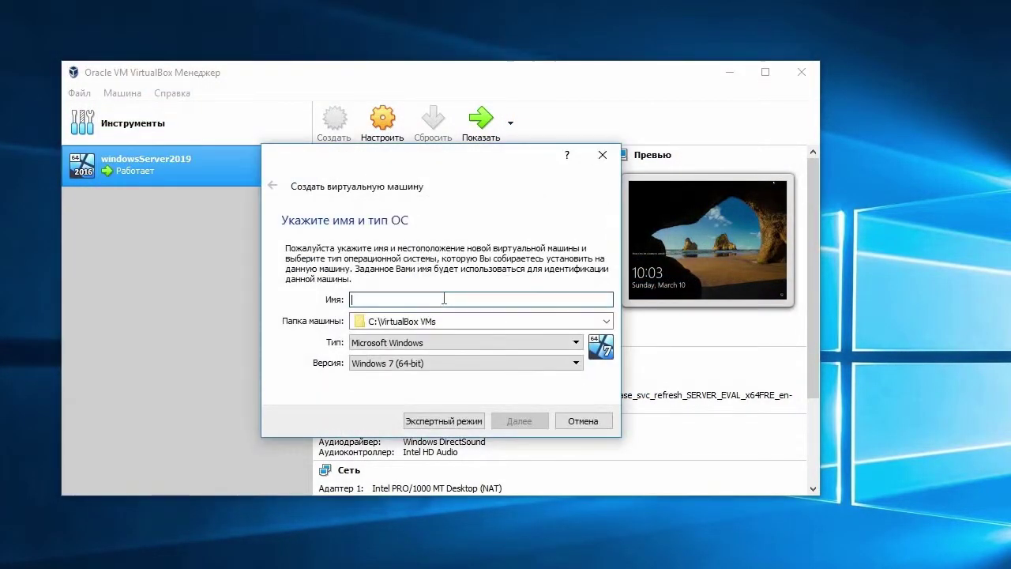
text(debian)
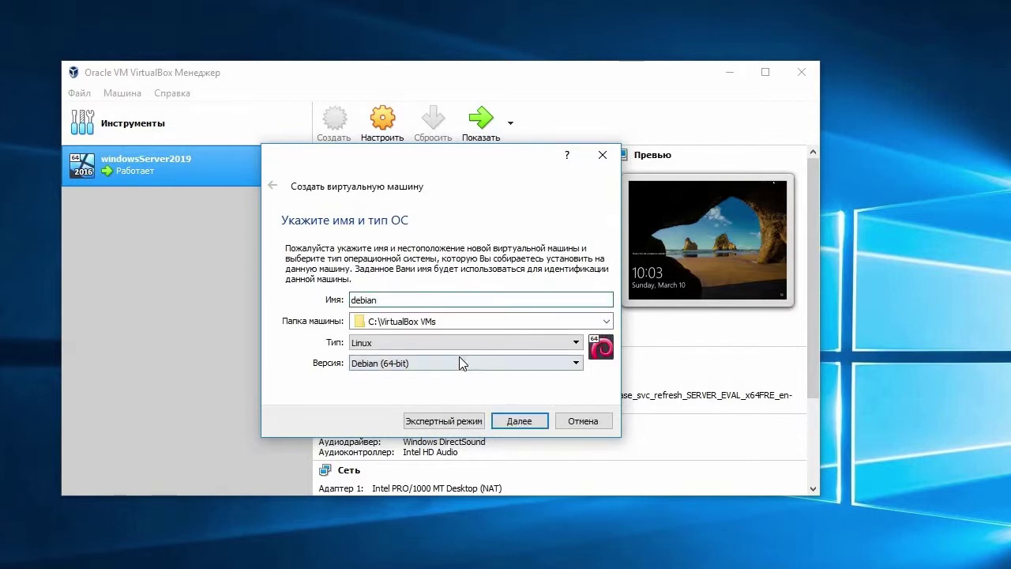
click(522, 422)
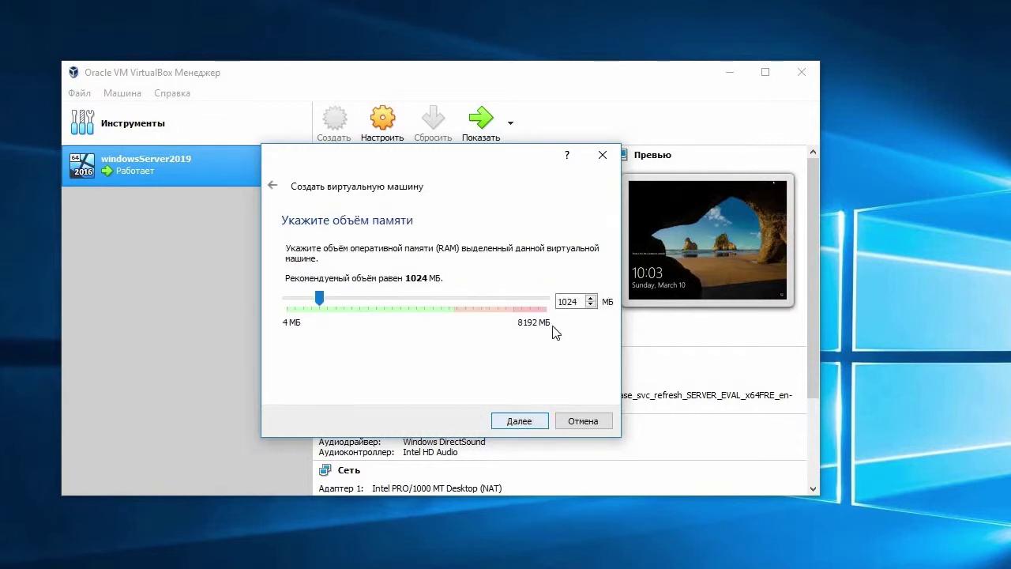
click(524, 422)
Step: Give it a new dynamically allocated 30 GB VDI hard disk
click(519, 422)
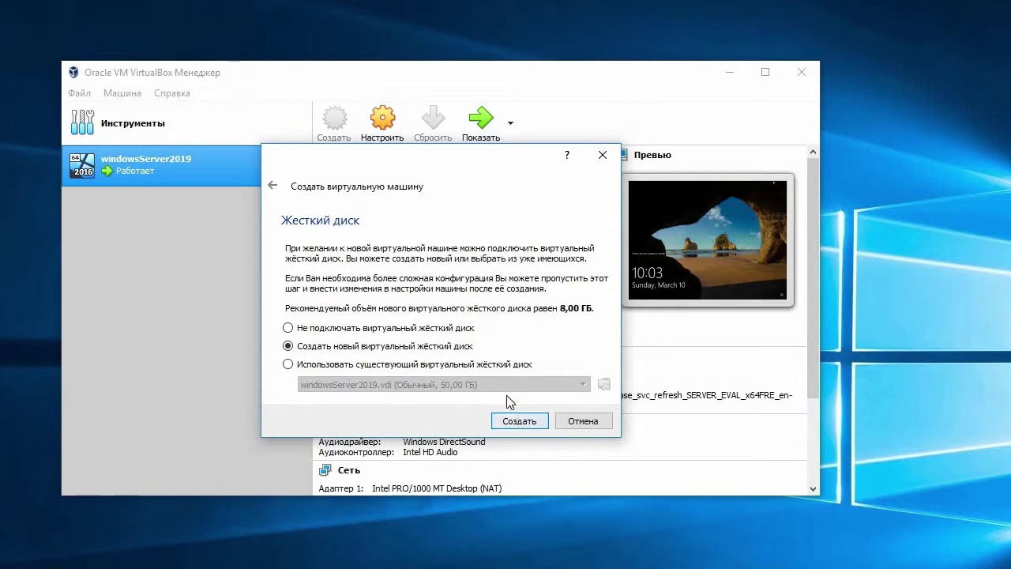
click(549, 448)
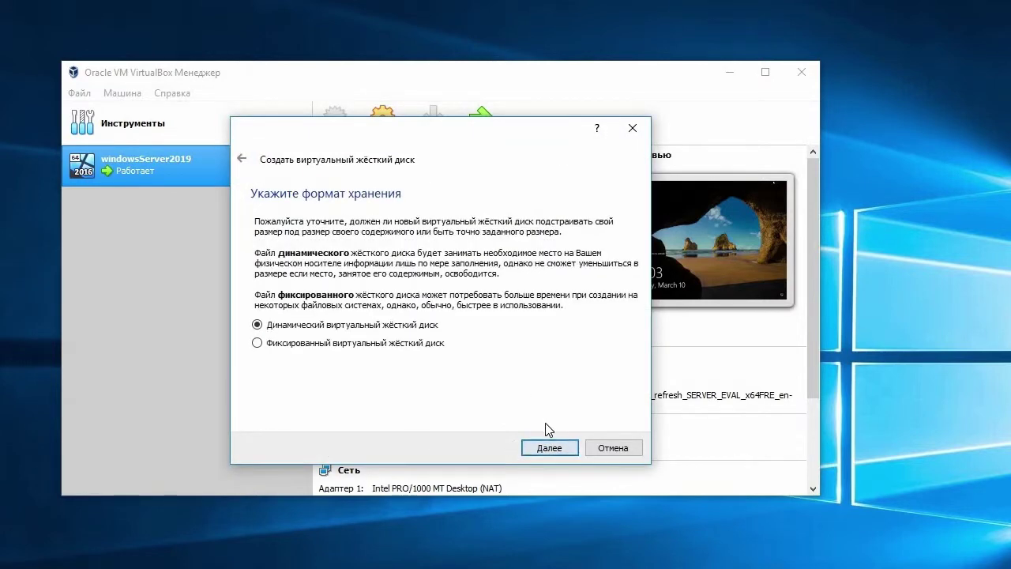
click(546, 447)
click(610, 307)
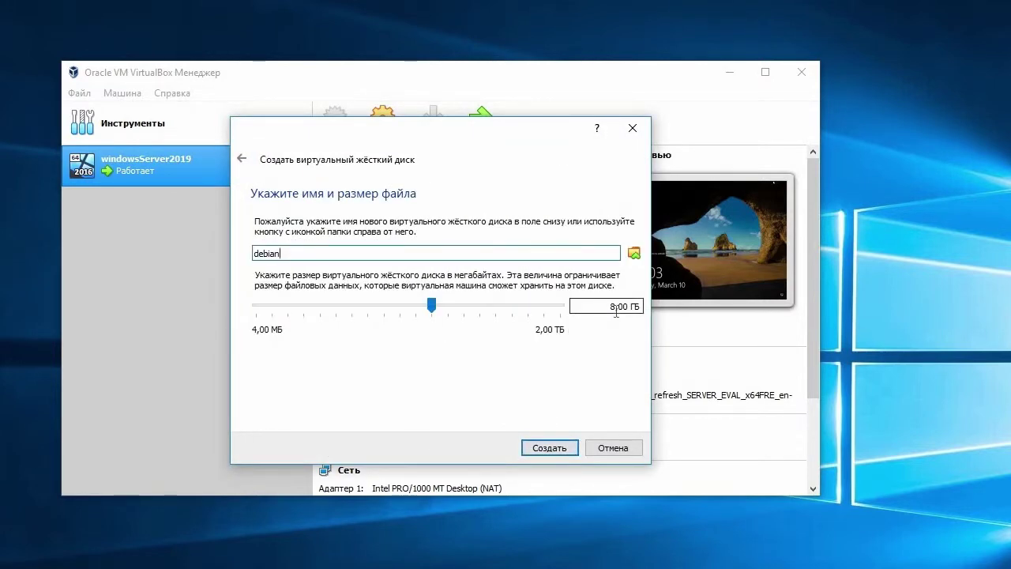
text(30)
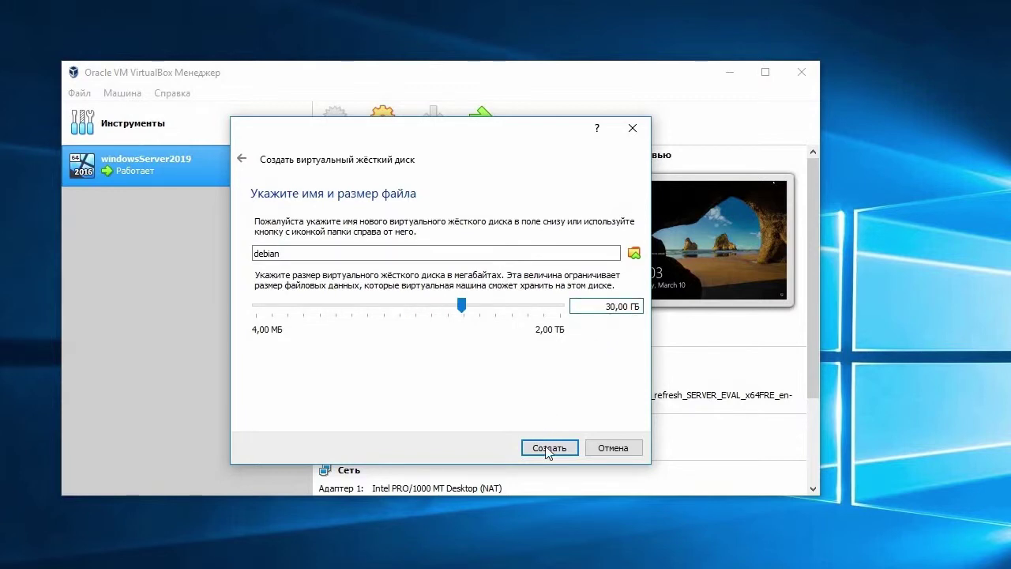
click(549, 449)
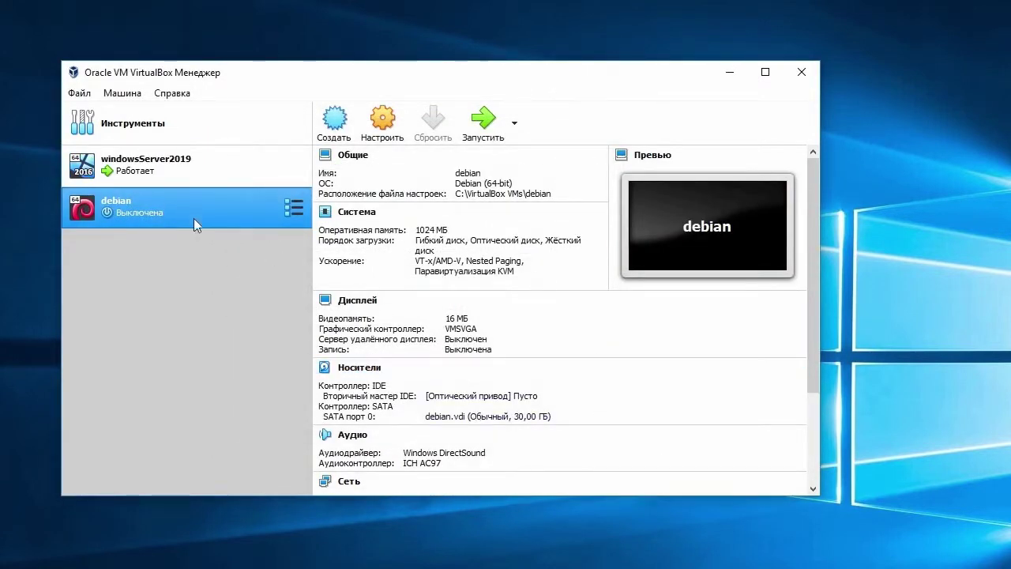
Step: Enable network Adapter 2 in the debian machine's settings, view Display settings, then start the machine
right_click(175, 210)
click(230, 221)
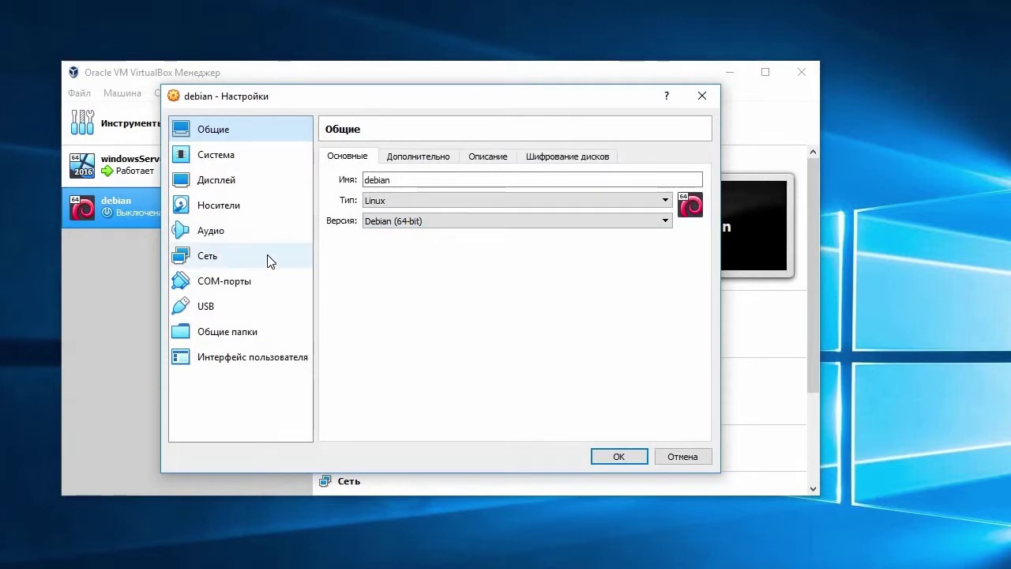
click(266, 258)
click(409, 155)
click(332, 179)
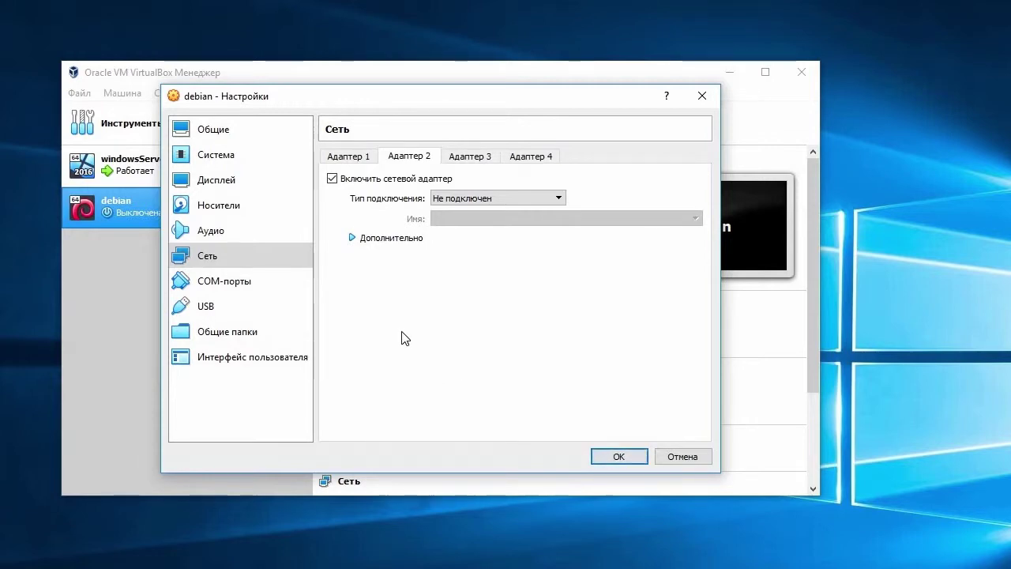
click(225, 186)
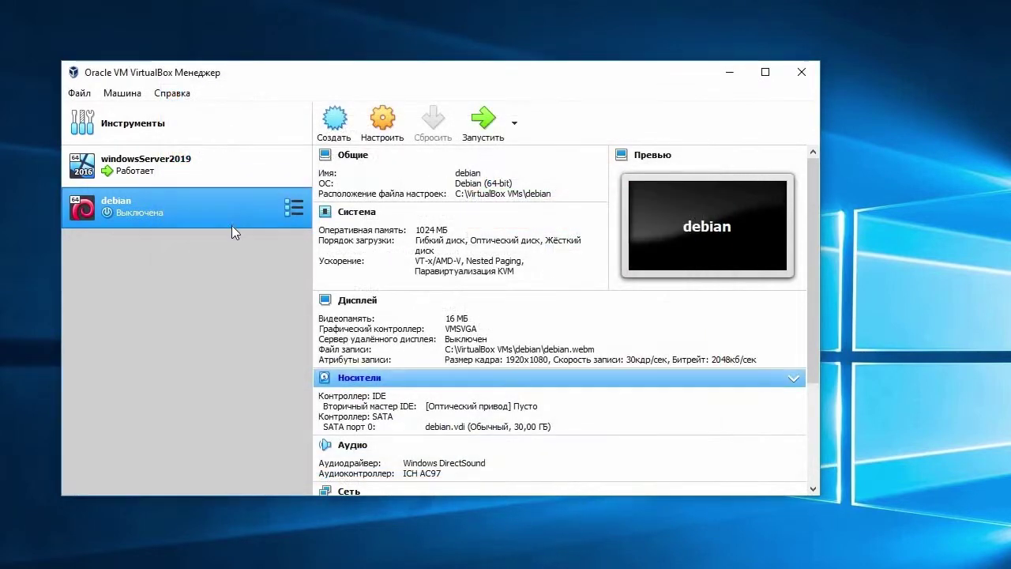
double_click(219, 209)
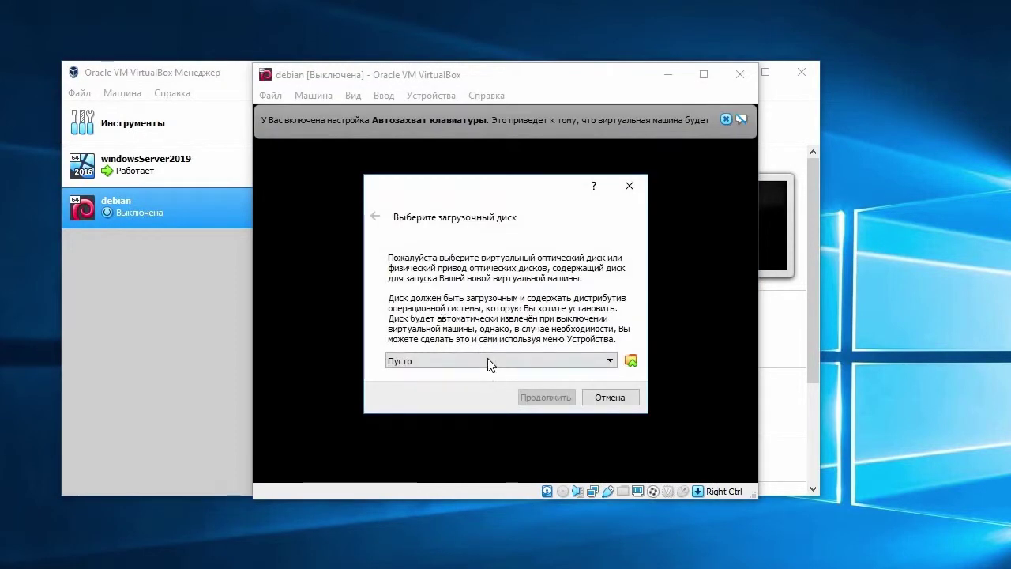
Step: Choose debian-9.8.0-amd64-netinst.iso as the startup disk and boot from it
click(488, 359)
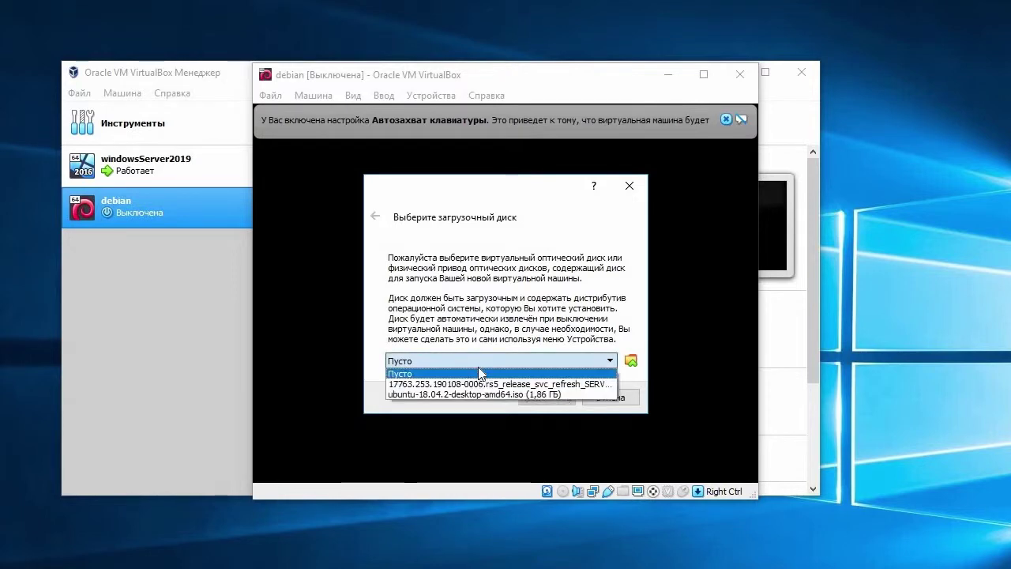
click(632, 362)
click(632, 362)
click(563, 283)
click(899, 542)
click(540, 397)
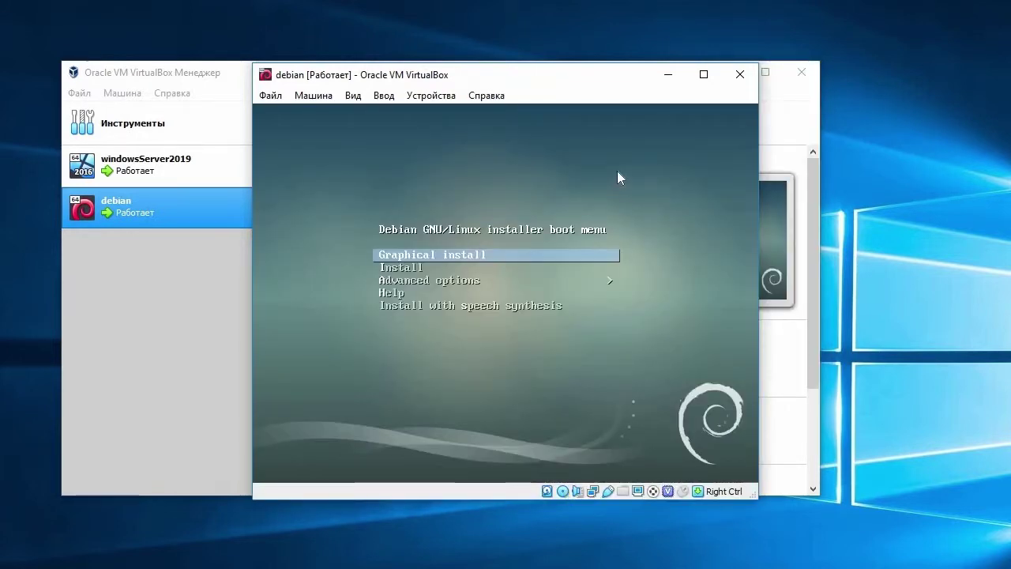
Step: Capture keyboard and mouse into the VM and launch Graphical install
click(618, 172)
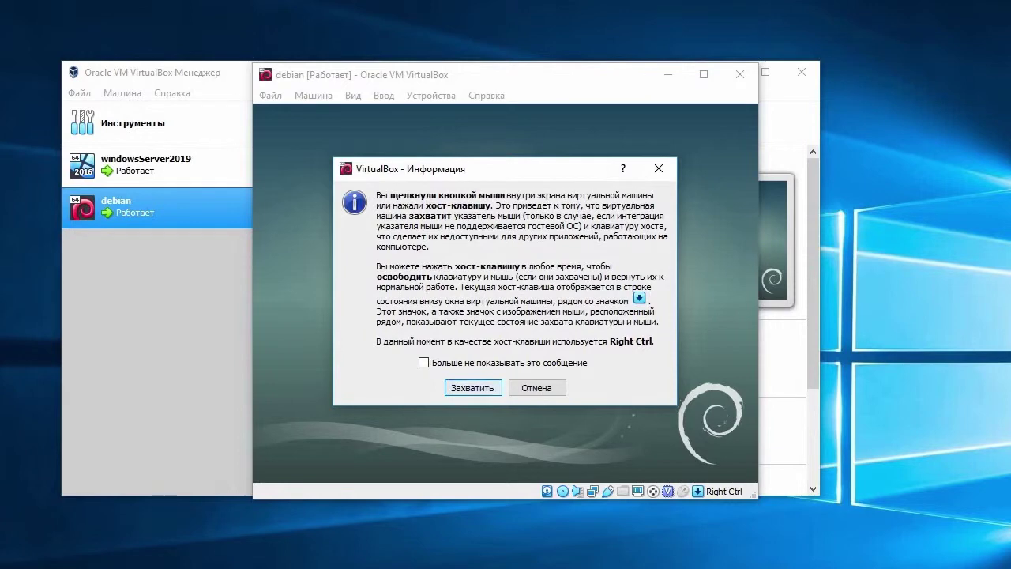
click(472, 388)
key(Down)
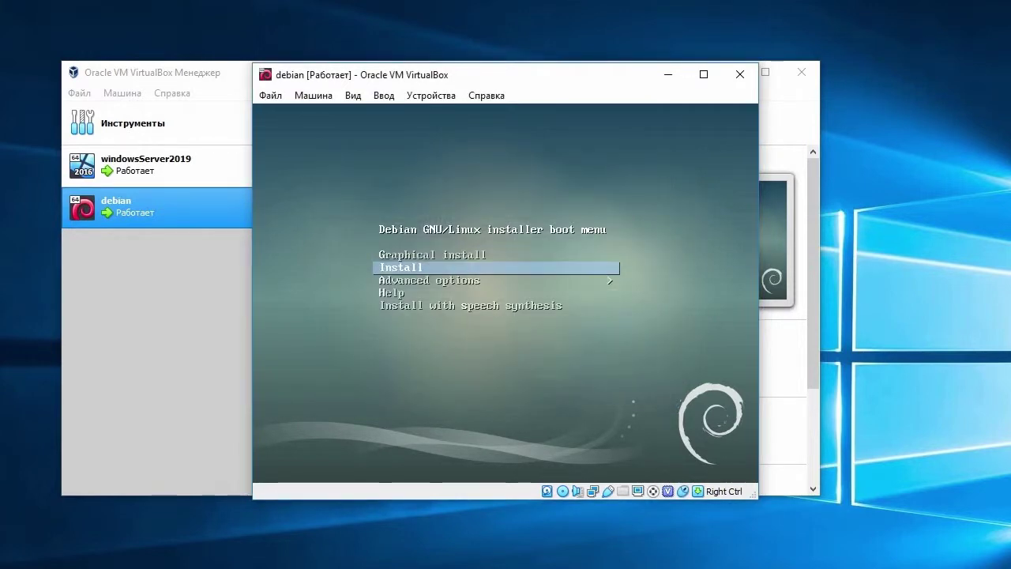
key(Up)
key(Return)
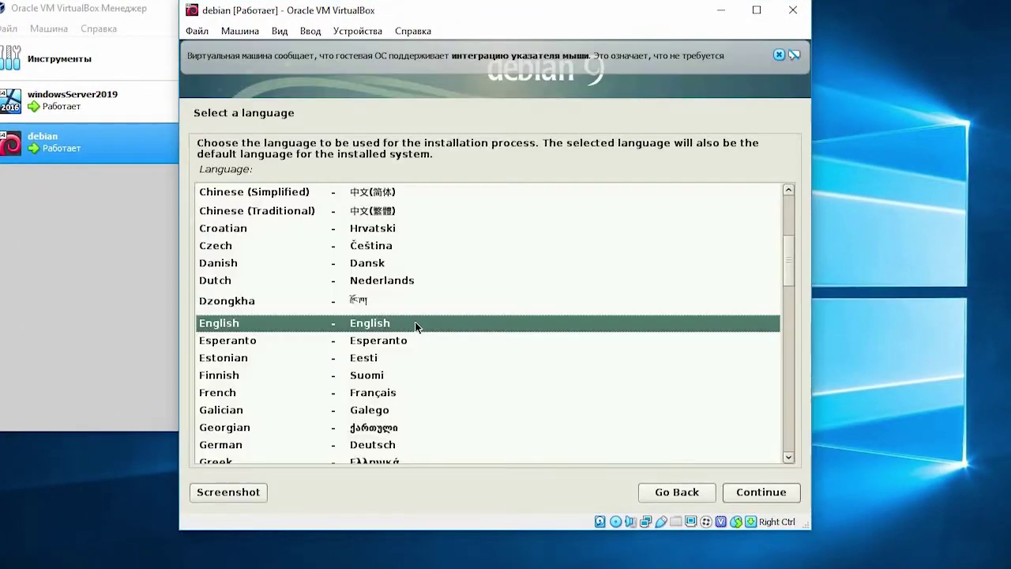
Step: Pick Russian as the language, Российская Федерация location, Русская keyboard and Alt+Shift layout switching
drag(789, 270, 795, 384)
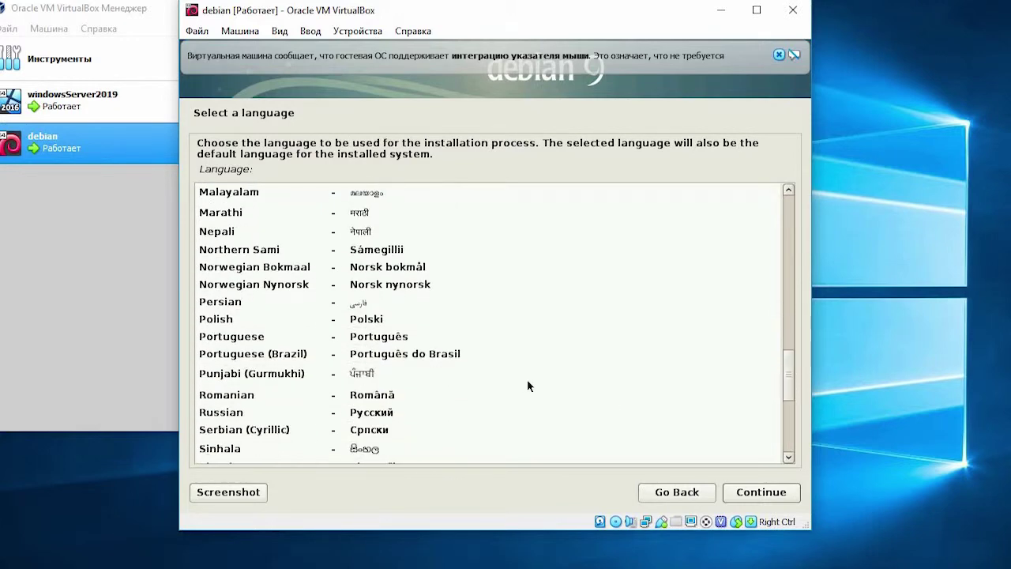
click(327, 413)
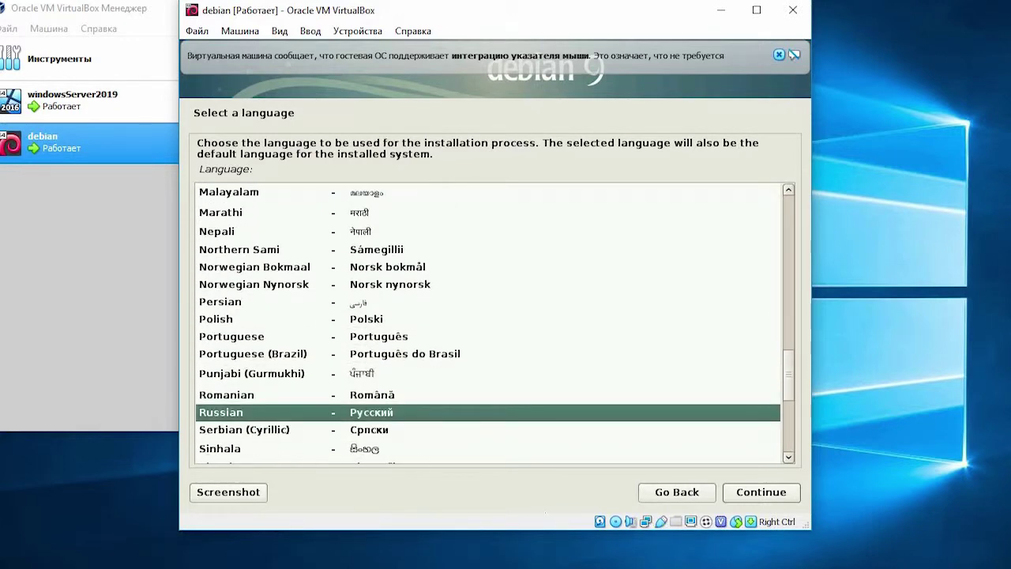
click(760, 493)
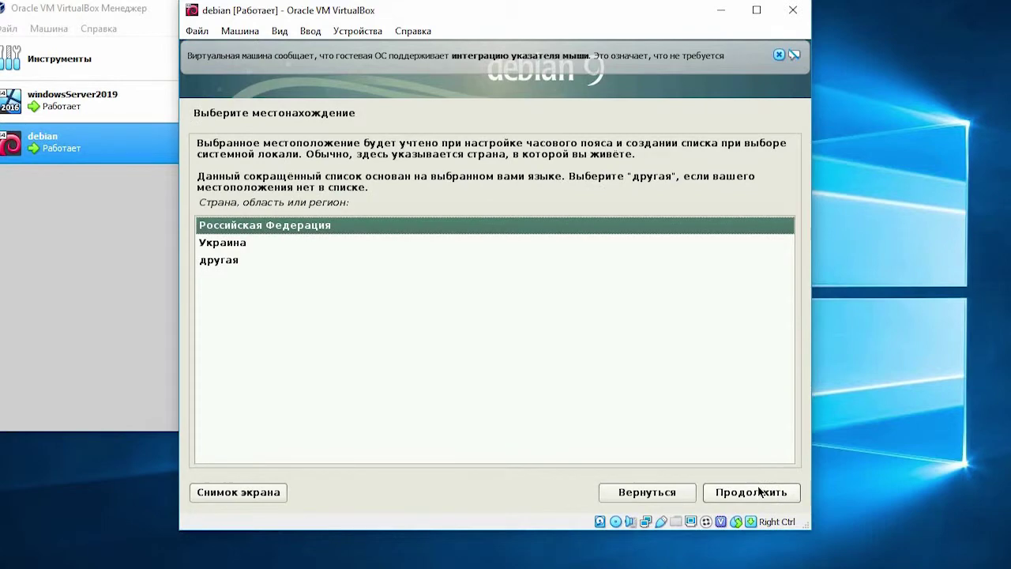
click(760, 493)
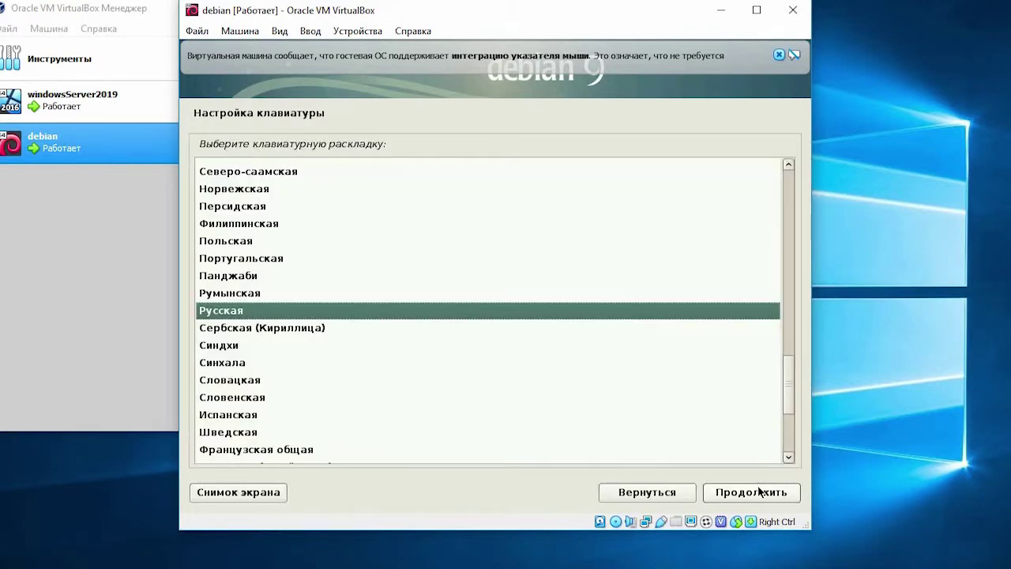
click(759, 492)
click(758, 493)
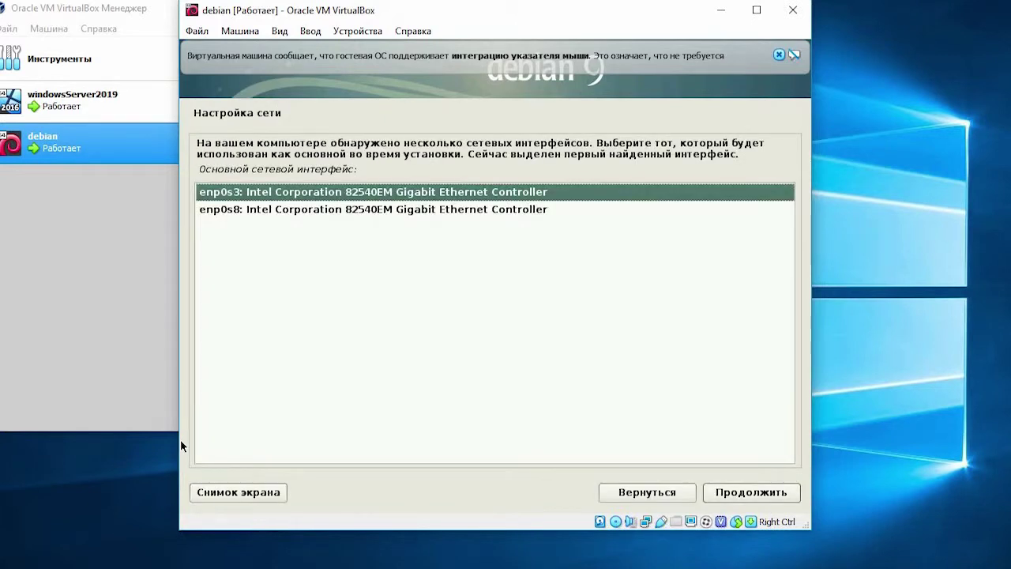
Step: Accept enp0s3 as primary interface, enter hostname gateway and domain example.loc
key(Return)
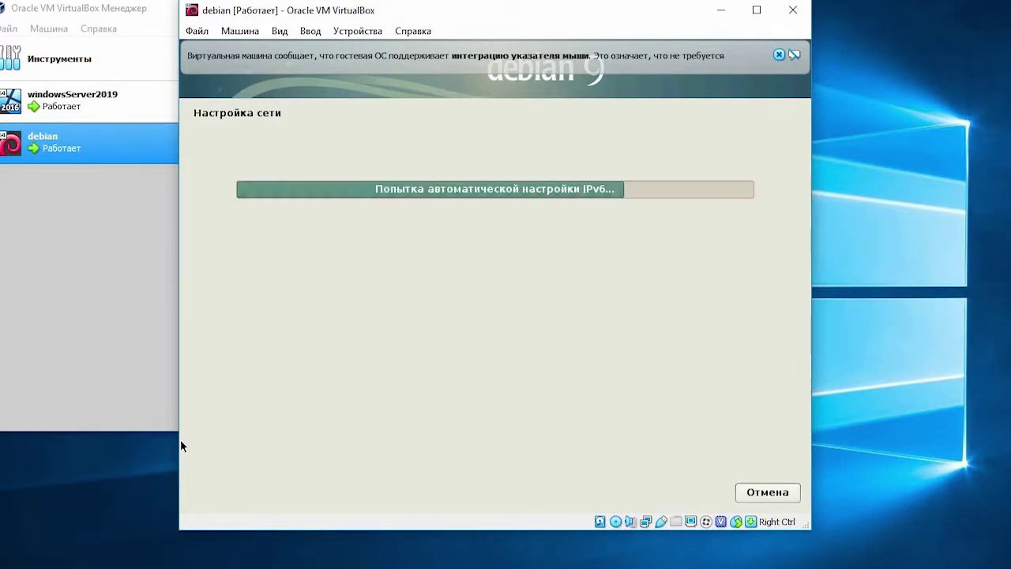
text(gateway)
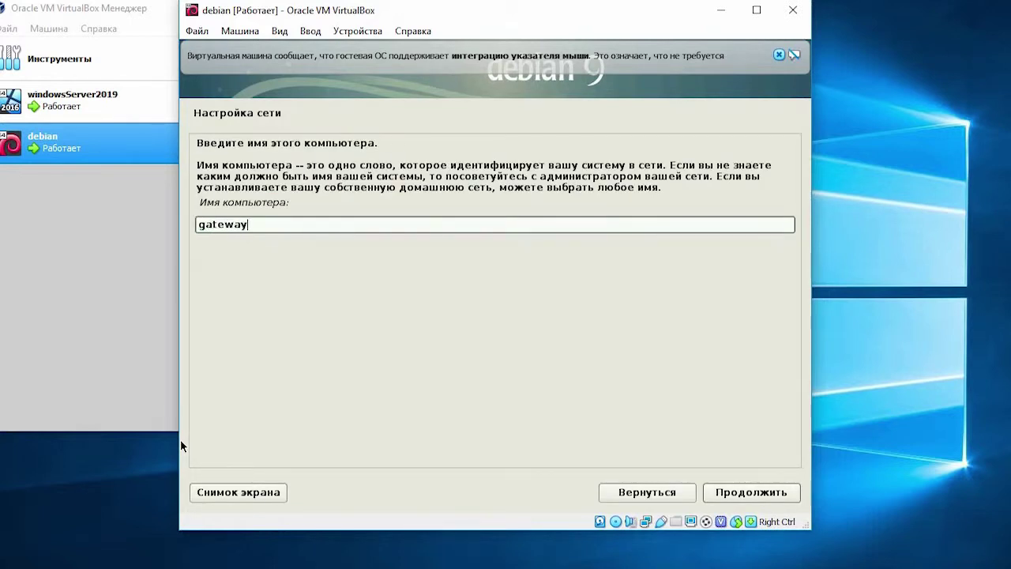
key(Return)
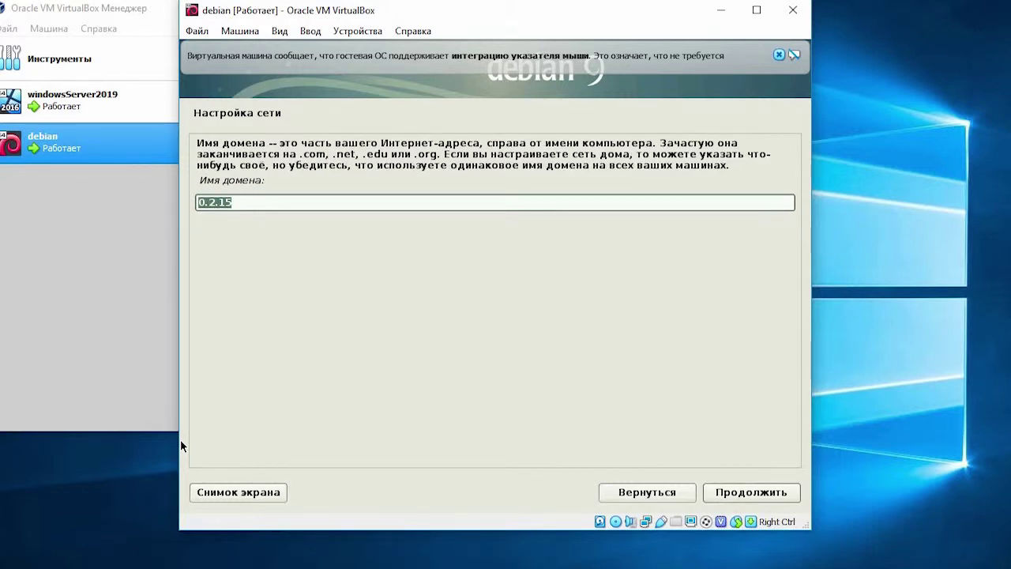
text(example)
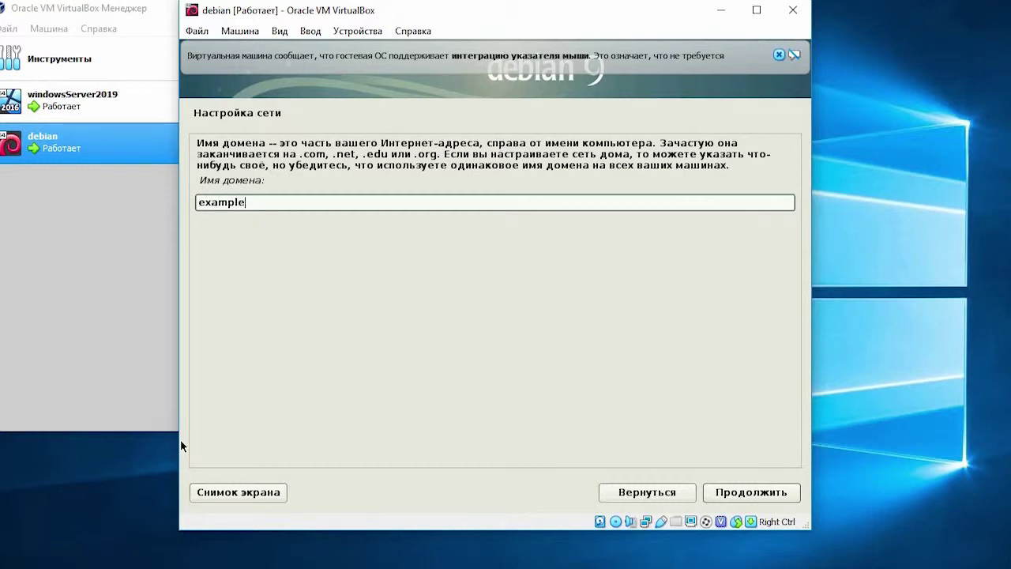
text(.loc)
key(Return)
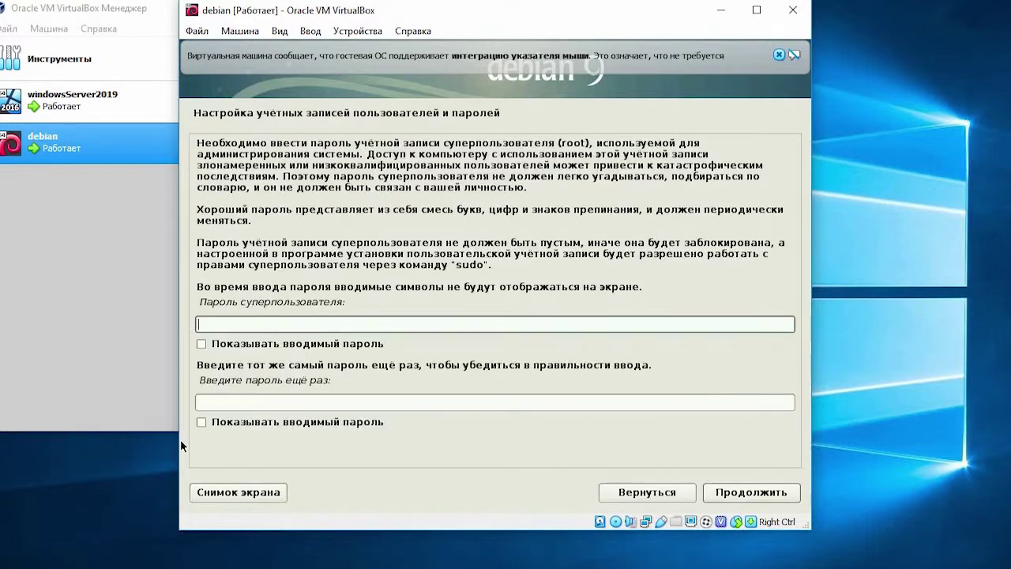
Step: Set and confirm the root password
text(123456)
key(Tab)
key(Tab)
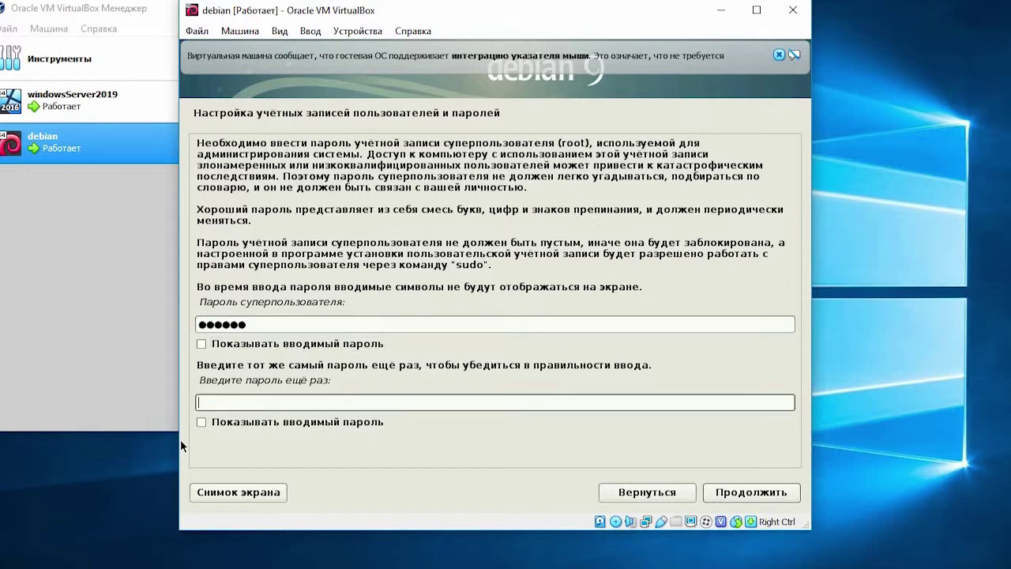
text(123456)
key(Return)
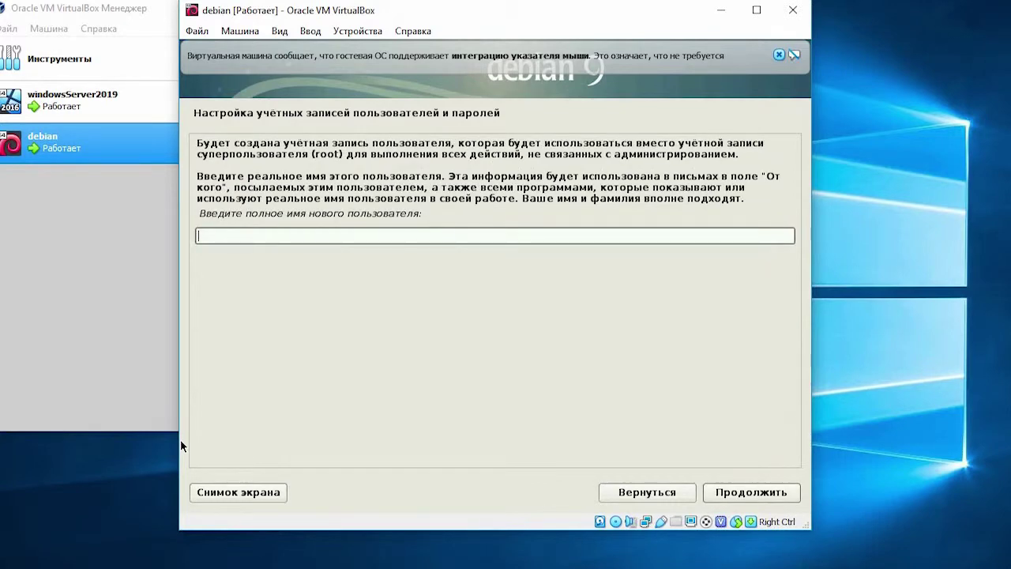
Step: Create user administrator with a confirmed password and accept the Москва time zone
text(administrator)
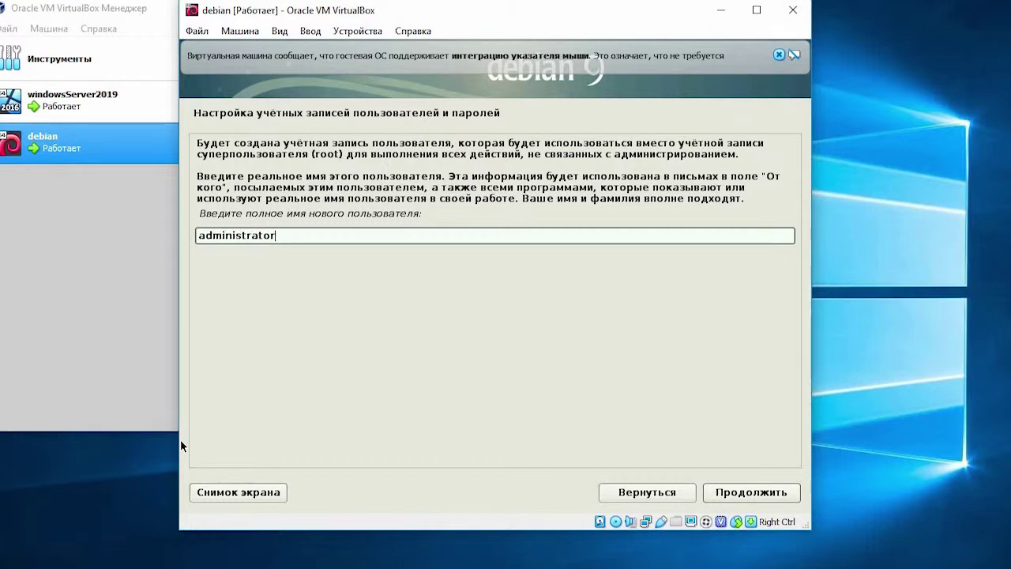
key(Return)
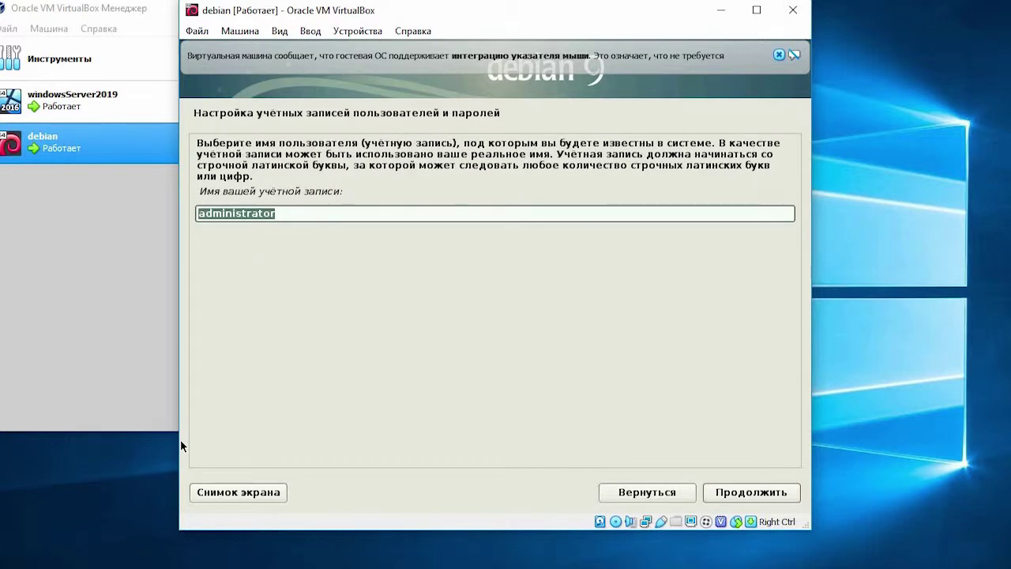
key(Return)
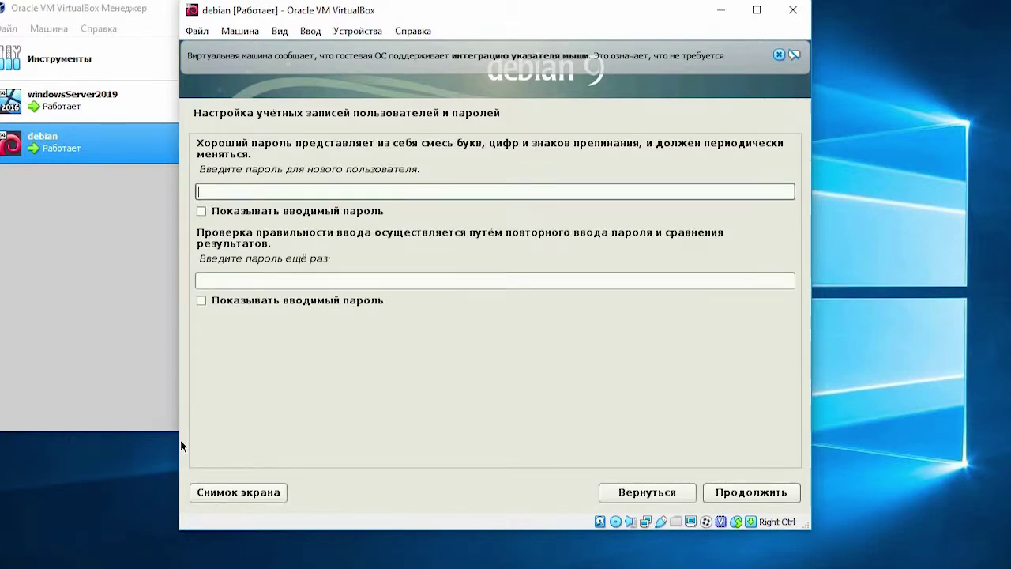
text(123456)
key(Tab)
text(123456)
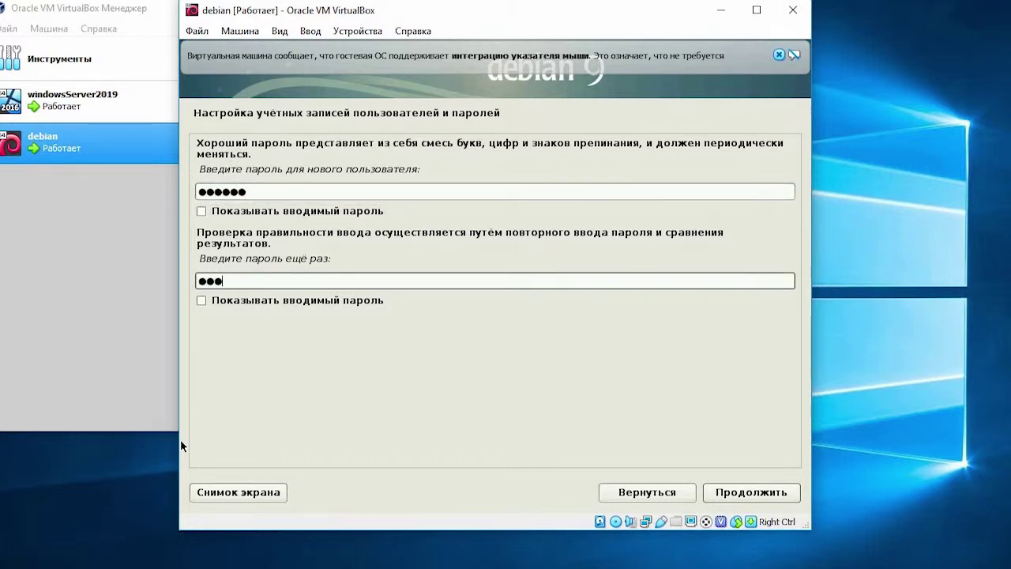
key(Return)
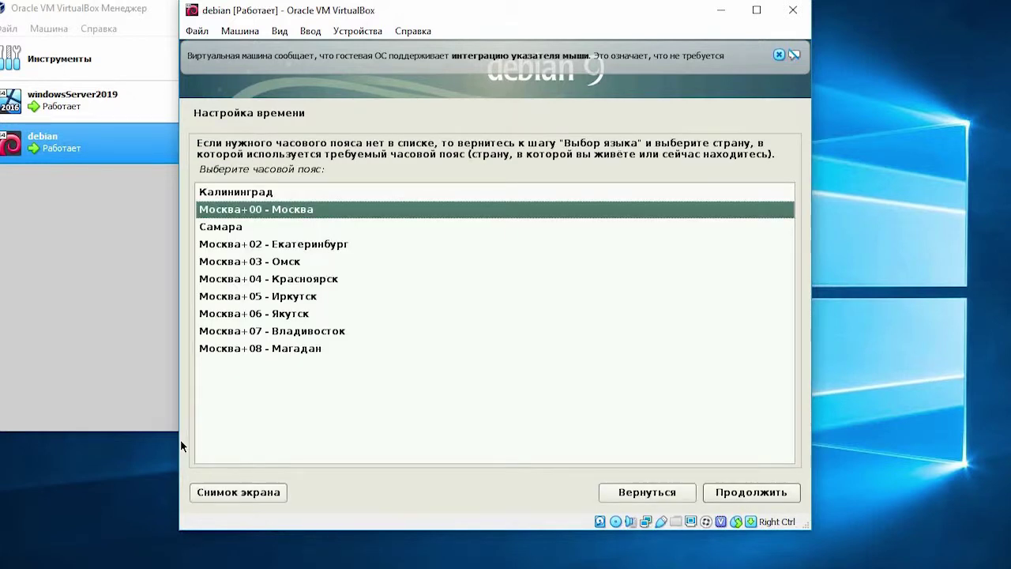
key(Return)
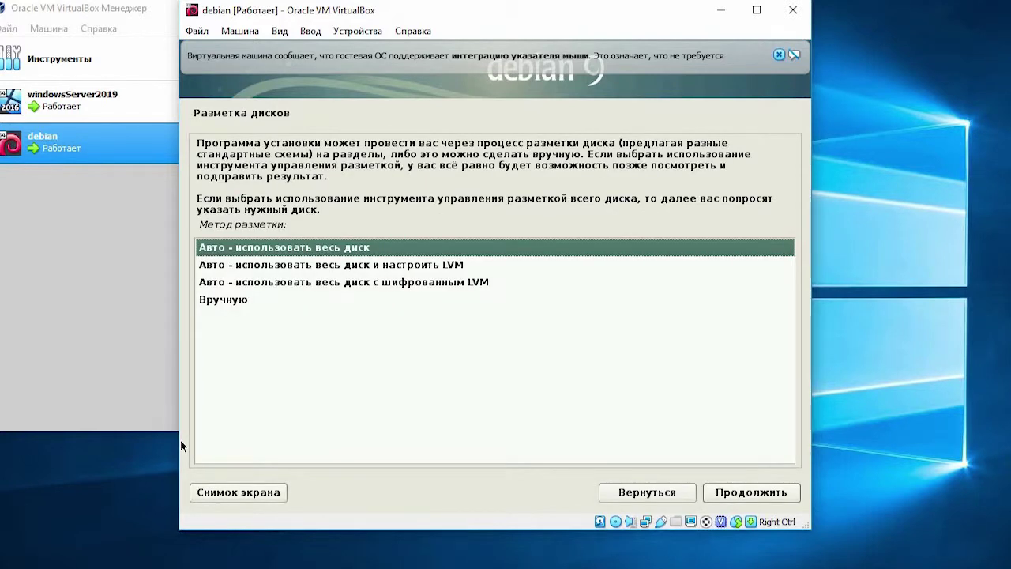
Step: Use guided whole-disk partitioning with all files in one partition, and write changes with Да
key(Return)
key(Return)
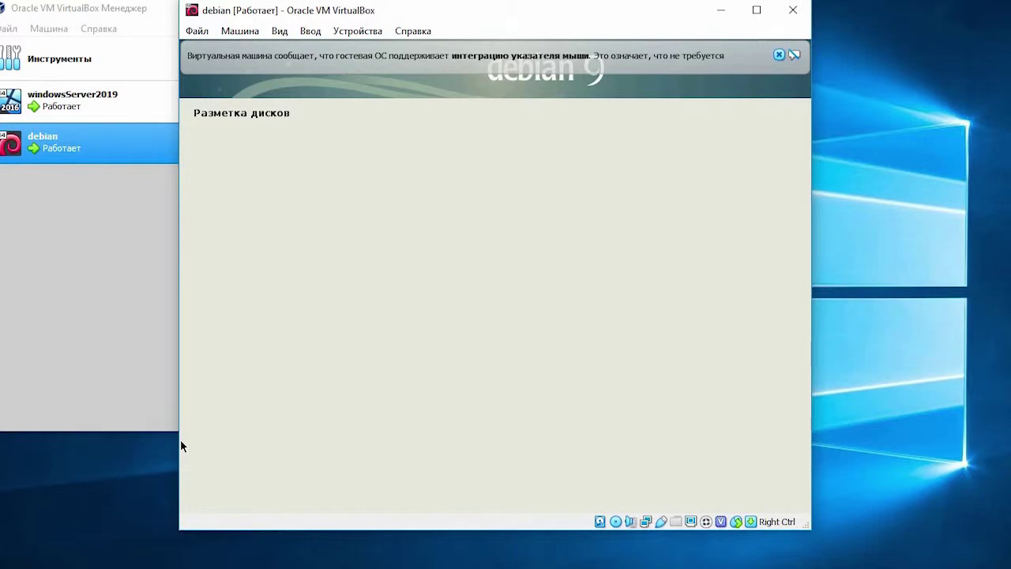
key(Down)
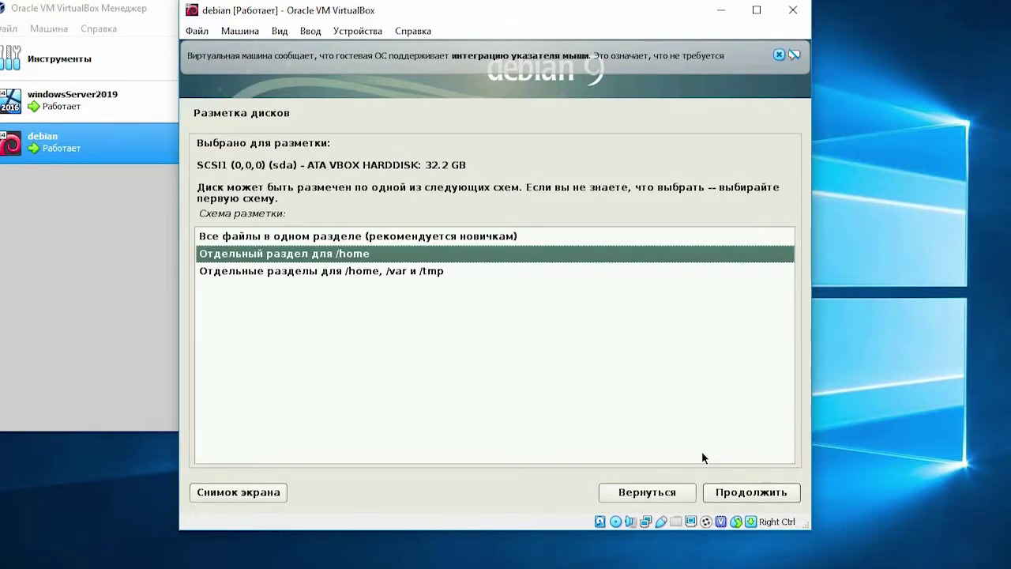
key(Up)
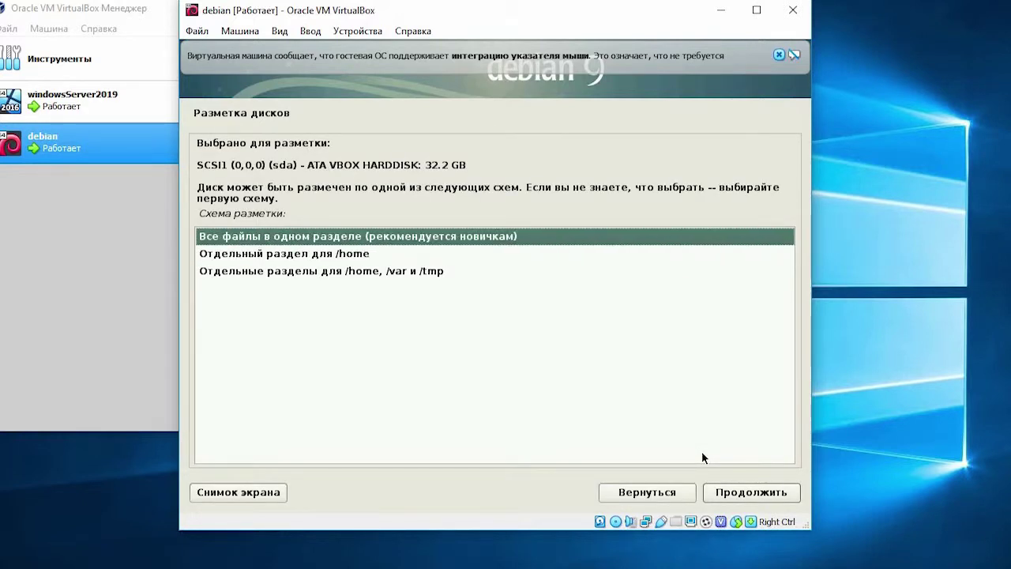
key(Return)
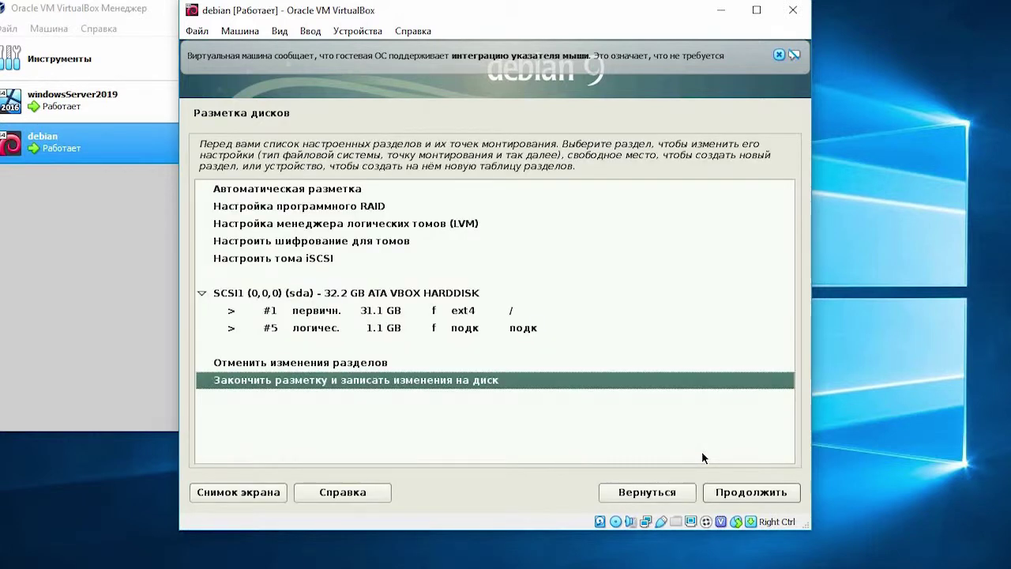
key(Return)
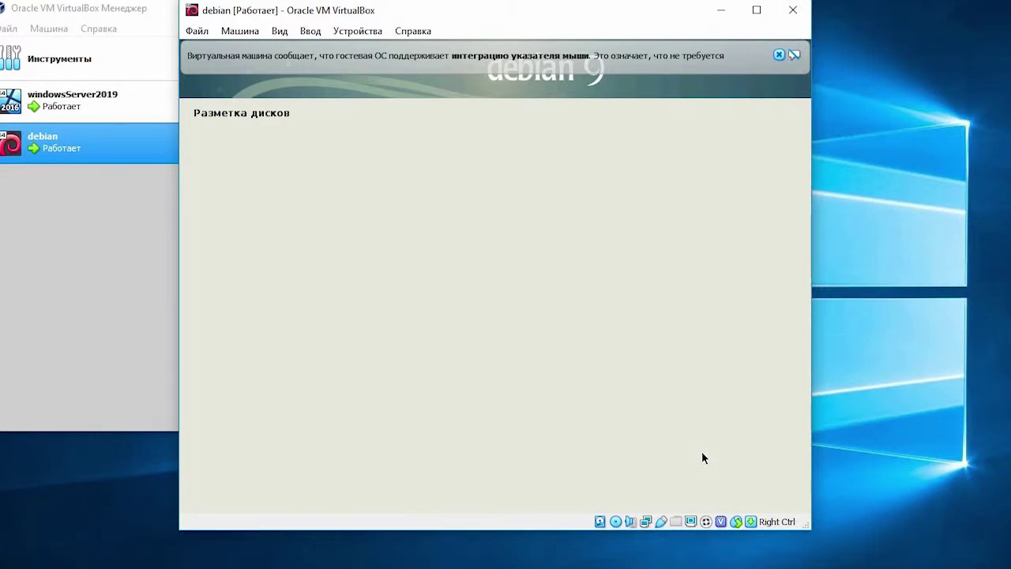
key(Down)
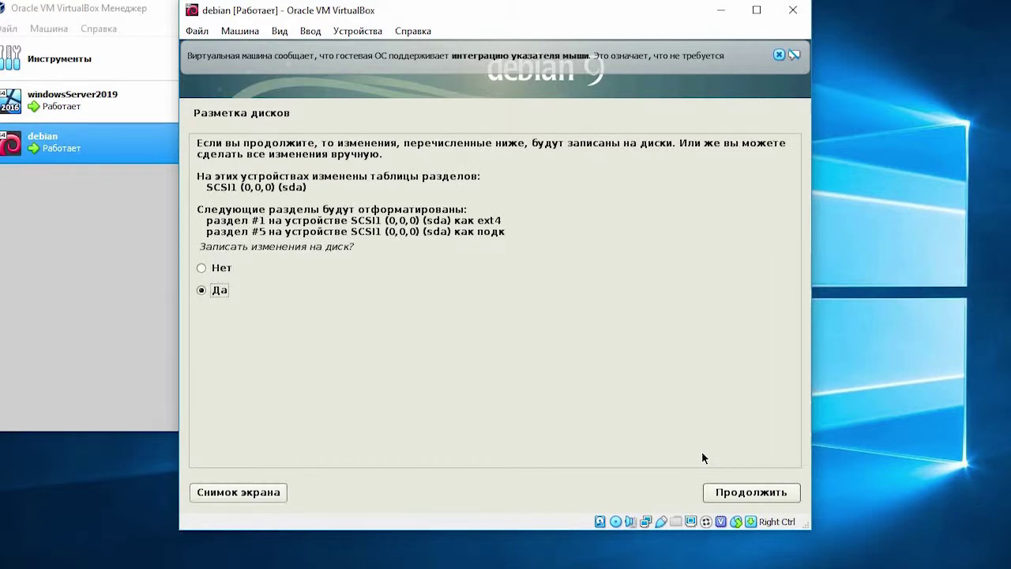
key(Return)
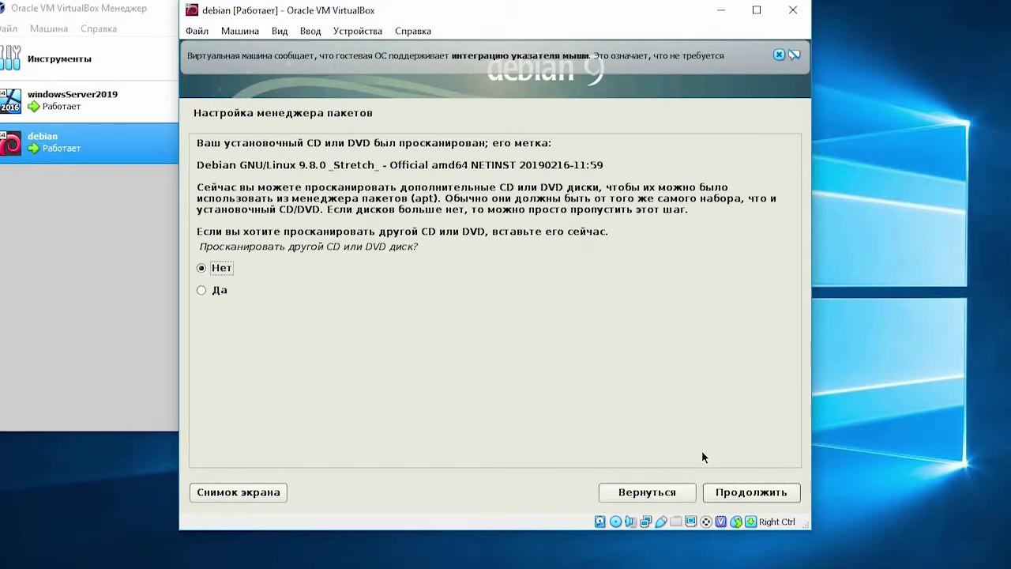
Step: Skip scanning another CD, pick a Российская Федерация mirror, and leave the proxy empty
click(768, 494)
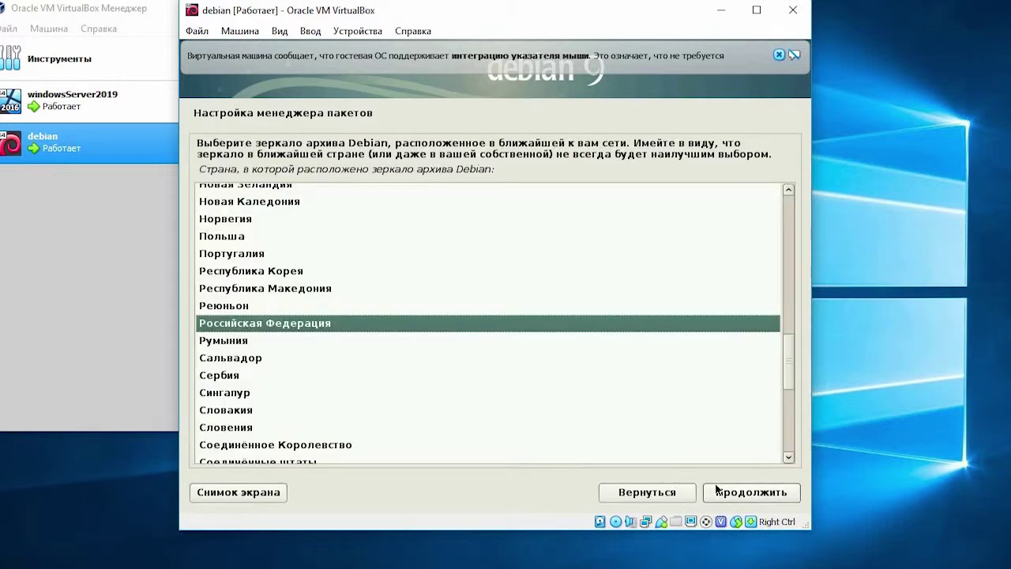
click(734, 494)
click(734, 494)
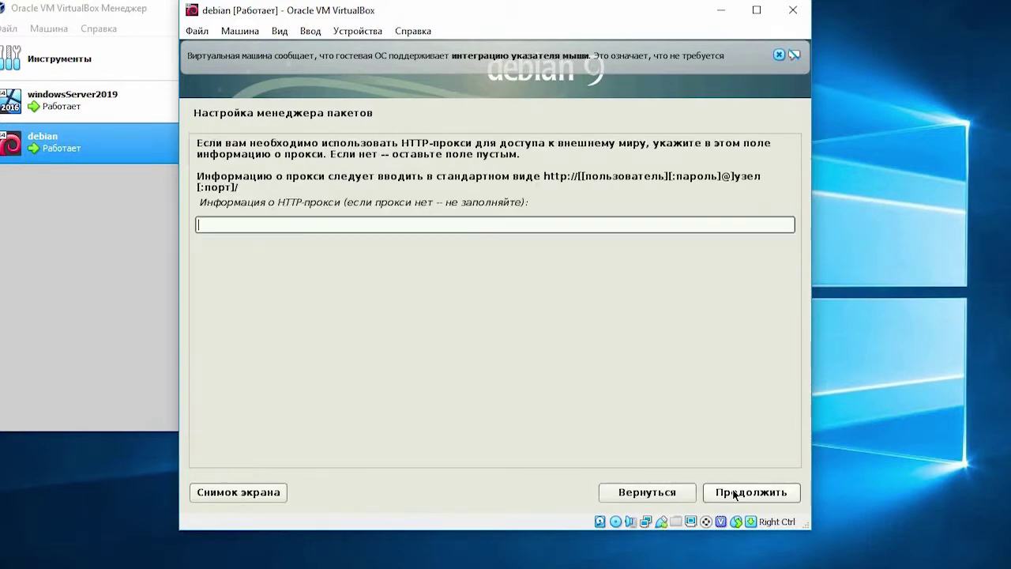
click(734, 494)
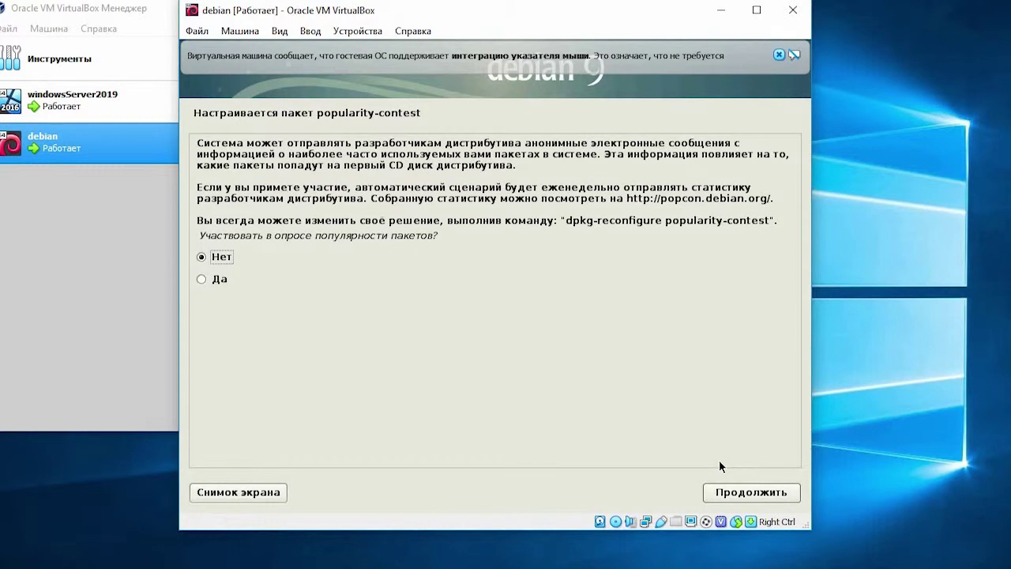
Step: Decline popularity-contest, add SSH-сервер to the software selection, and start installing
click(764, 490)
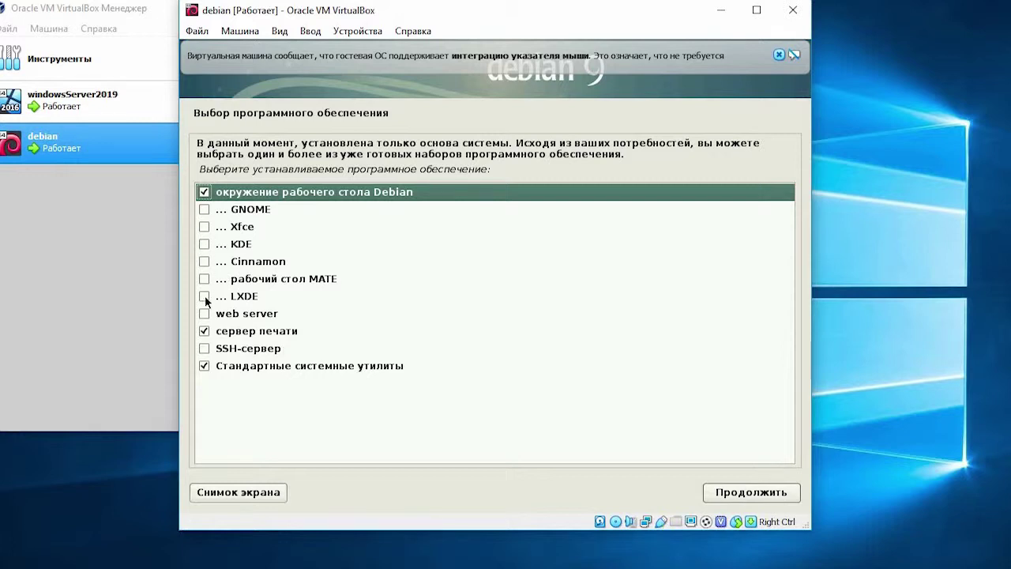
click(204, 349)
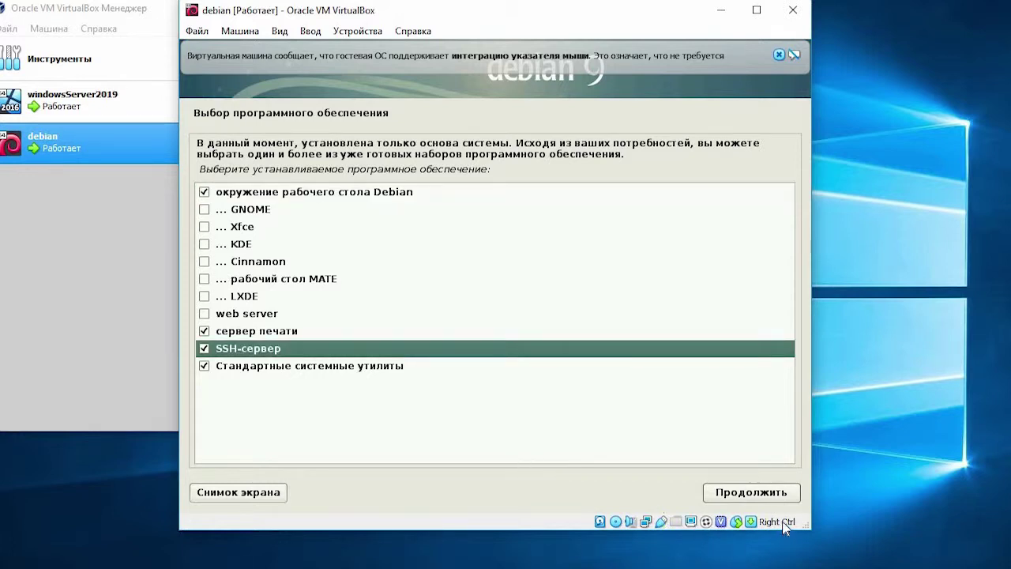
click(756, 490)
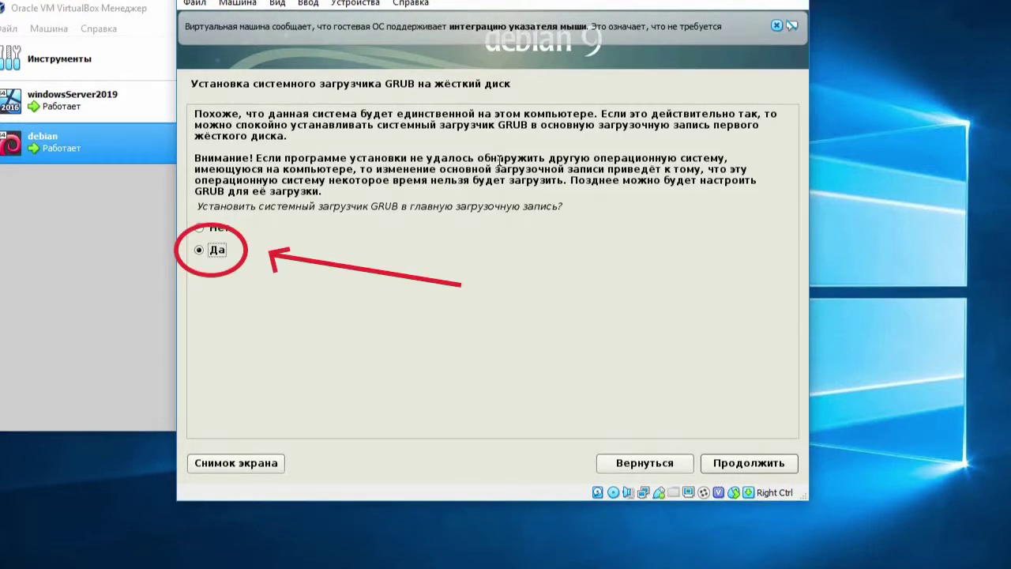
Step: Agree to install GRUB to the MBR and select /dev/sda as its device
click(718, 463)
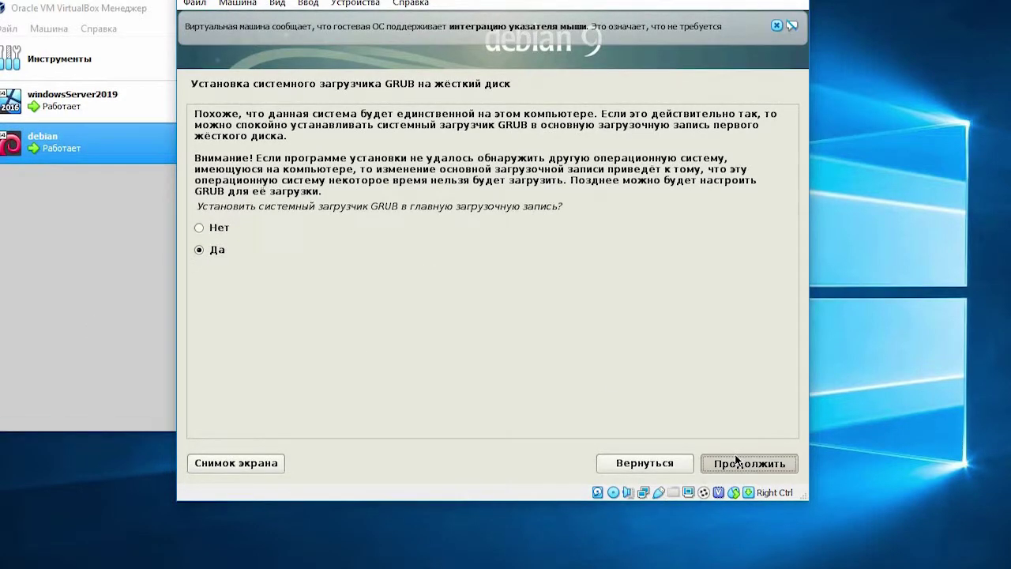
click(472, 203)
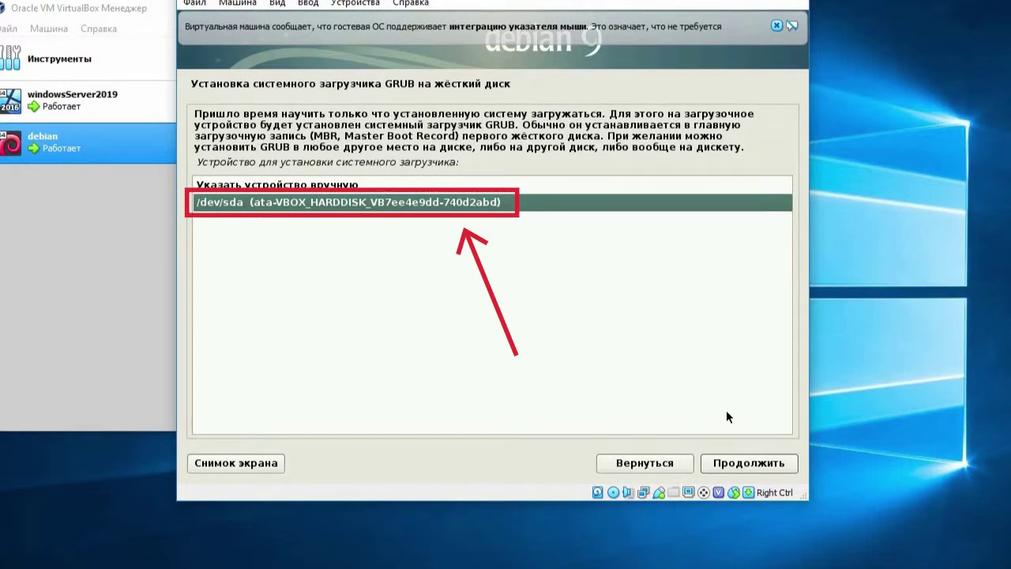
click(749, 467)
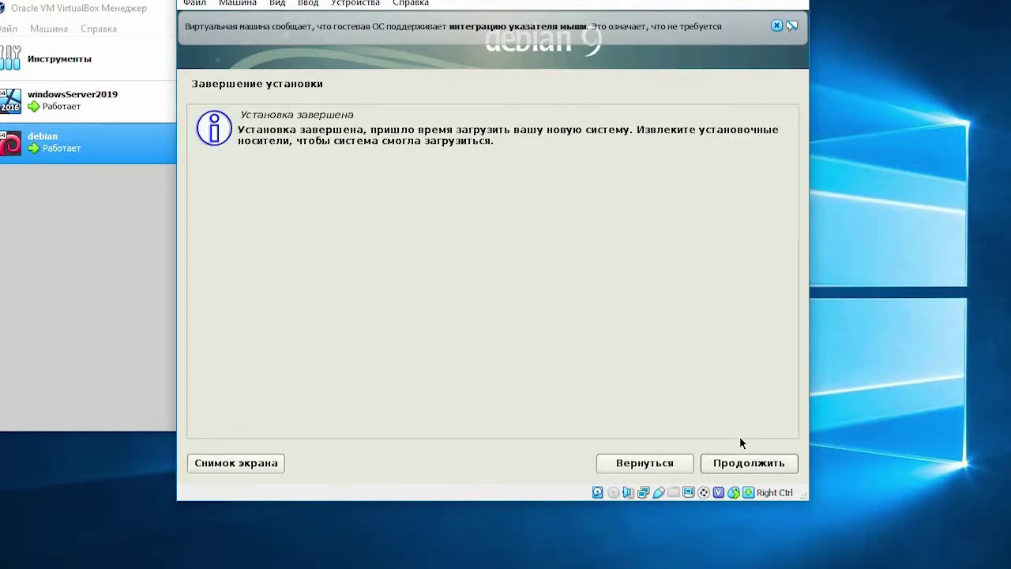
Step: Confirm the 'Установка завершена' page so the VM reboots into the installed Debian 9
click(735, 465)
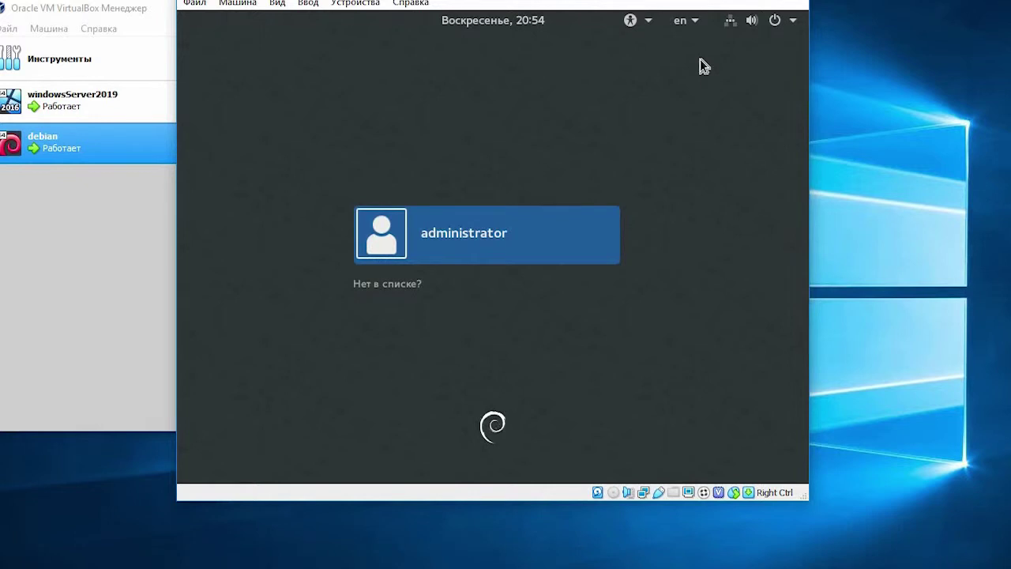
Step: Log in as administrator with the account password, then check the top-right system status menu
click(583, 229)
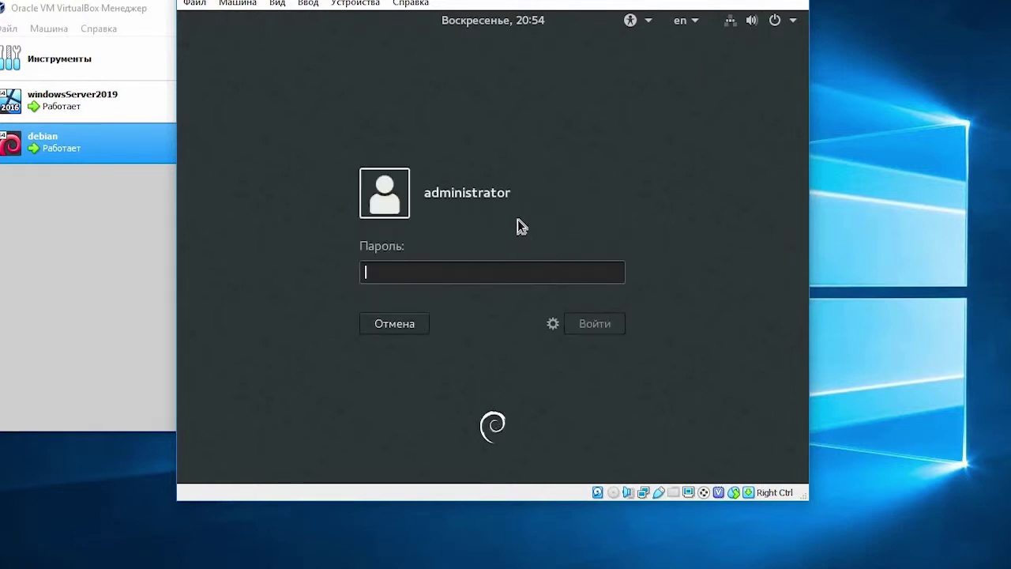
text(*****)
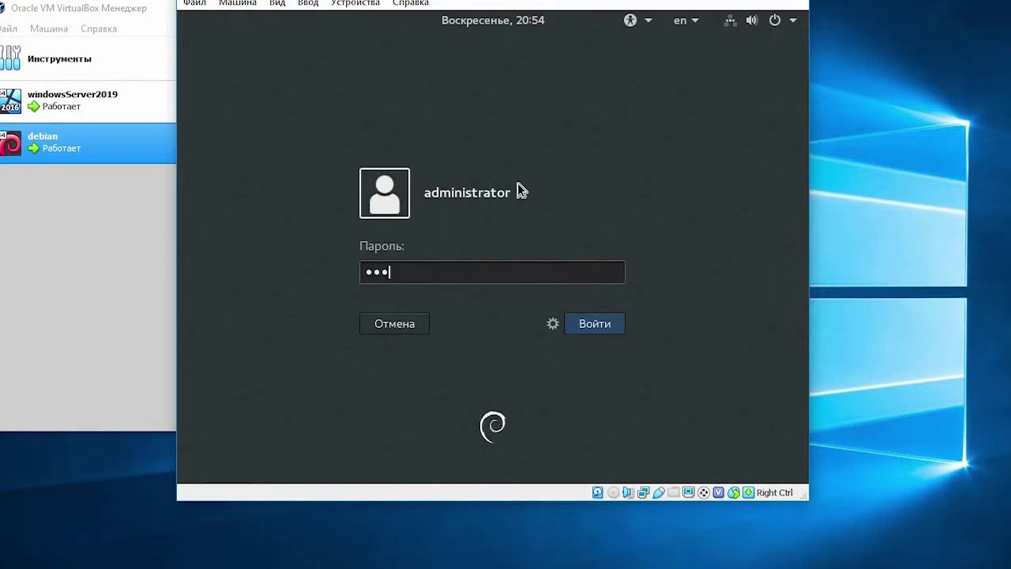
text(*)
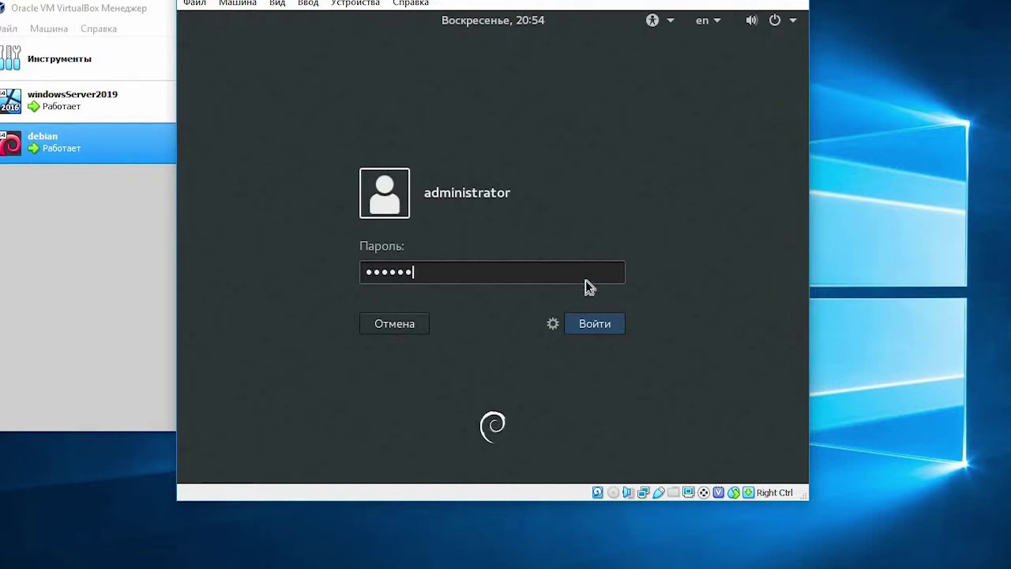
key(Return)
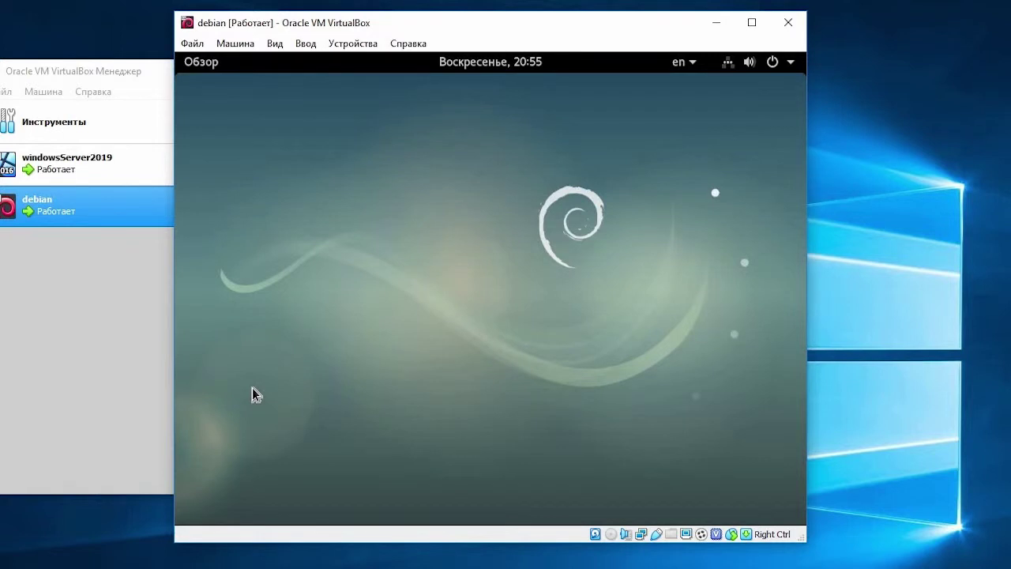
click(727, 67)
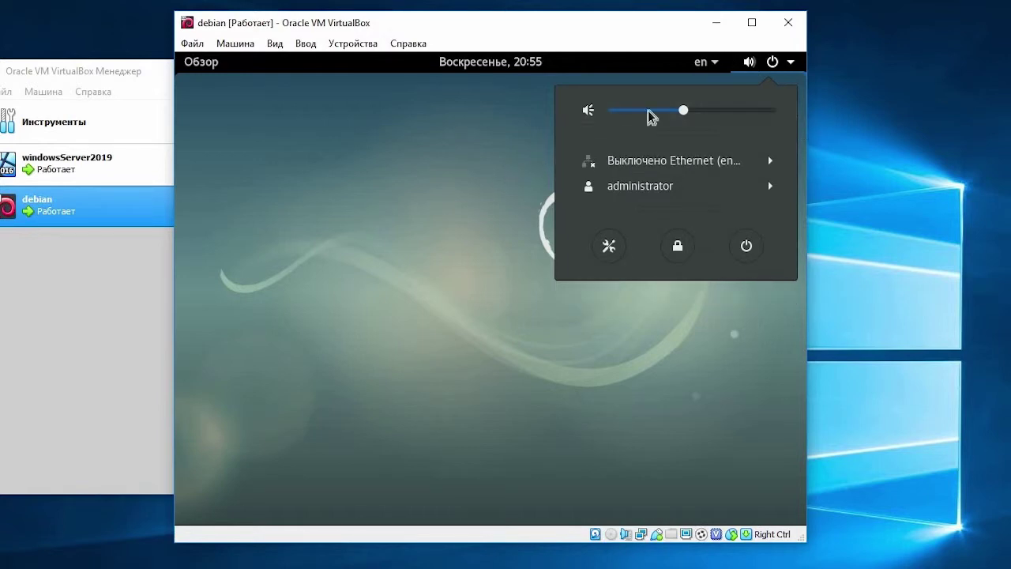
click(769, 63)
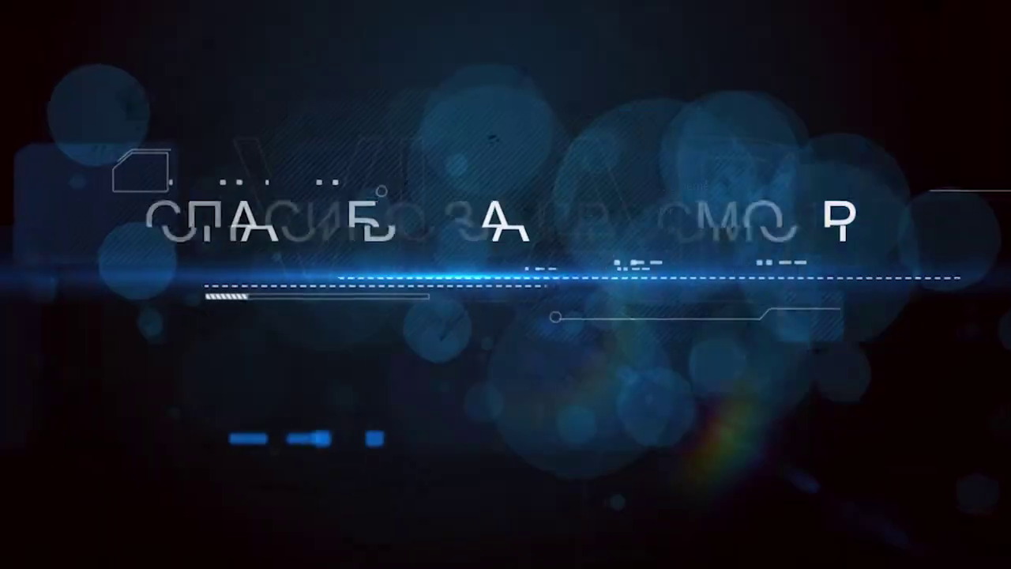